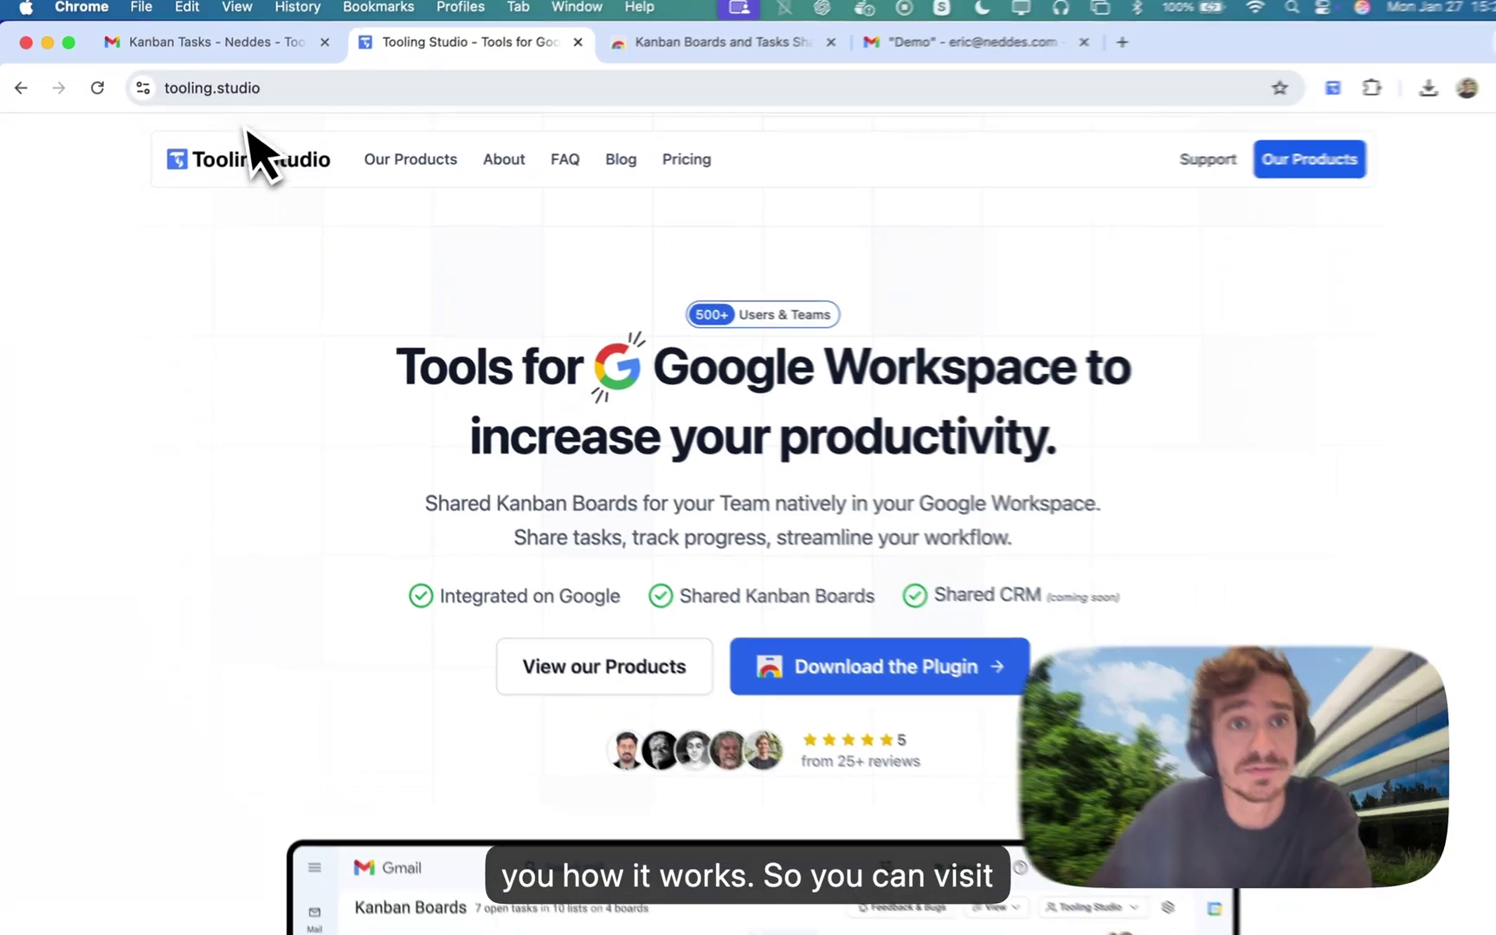
# Show the Chrome Web Store page of the already-installed Kanban Boards and Tasks extension
pyautogui.click(328, 91)
pyautogui.click(385, 325)
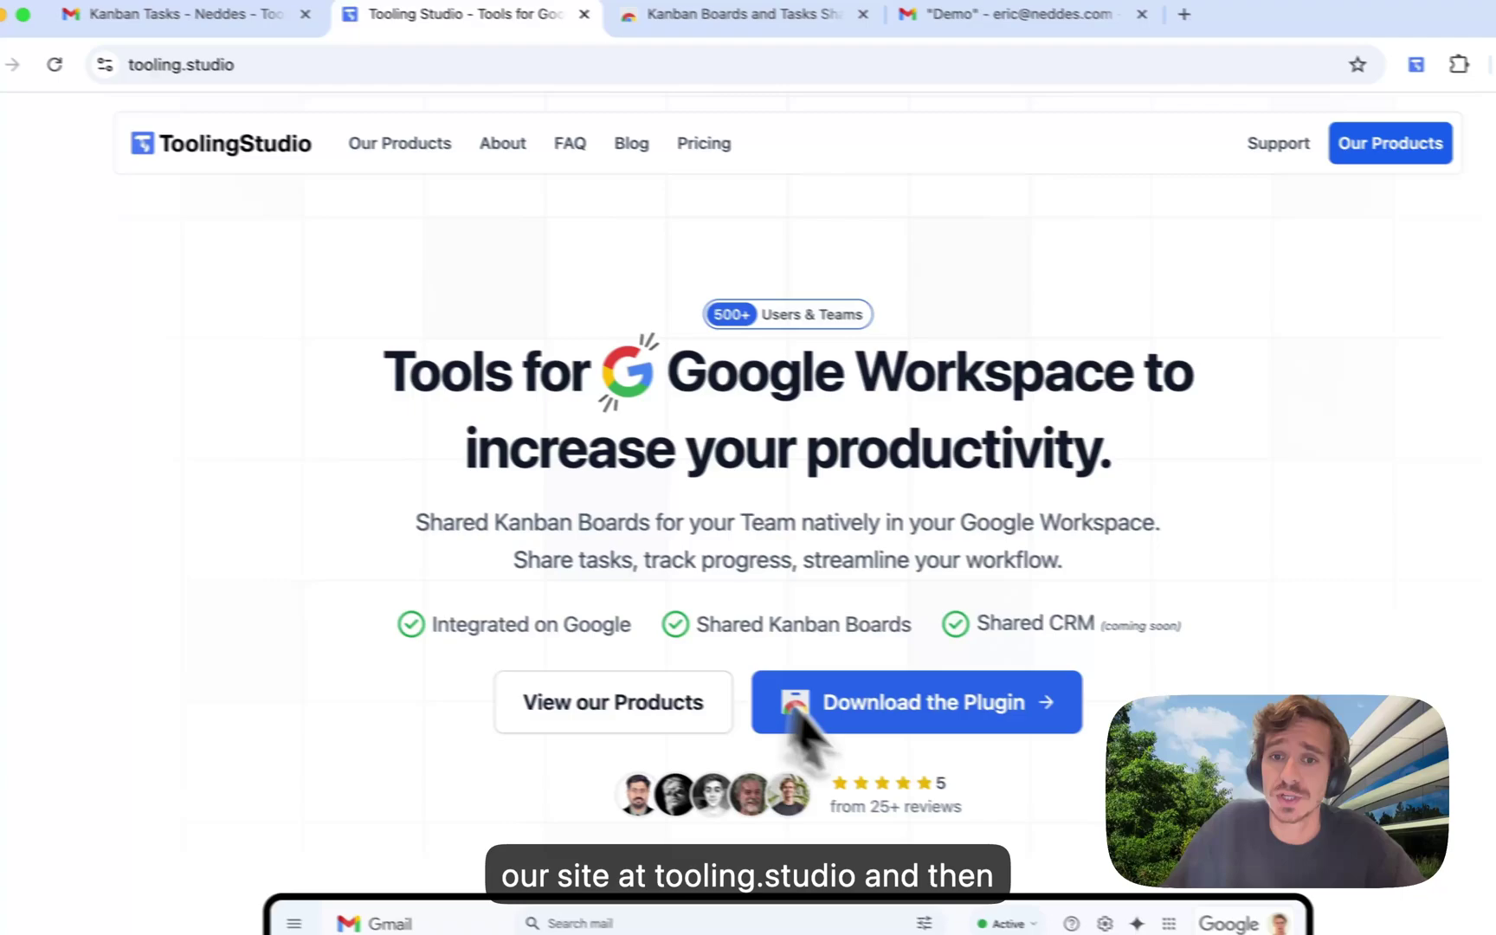
pyautogui.click(743, 35)
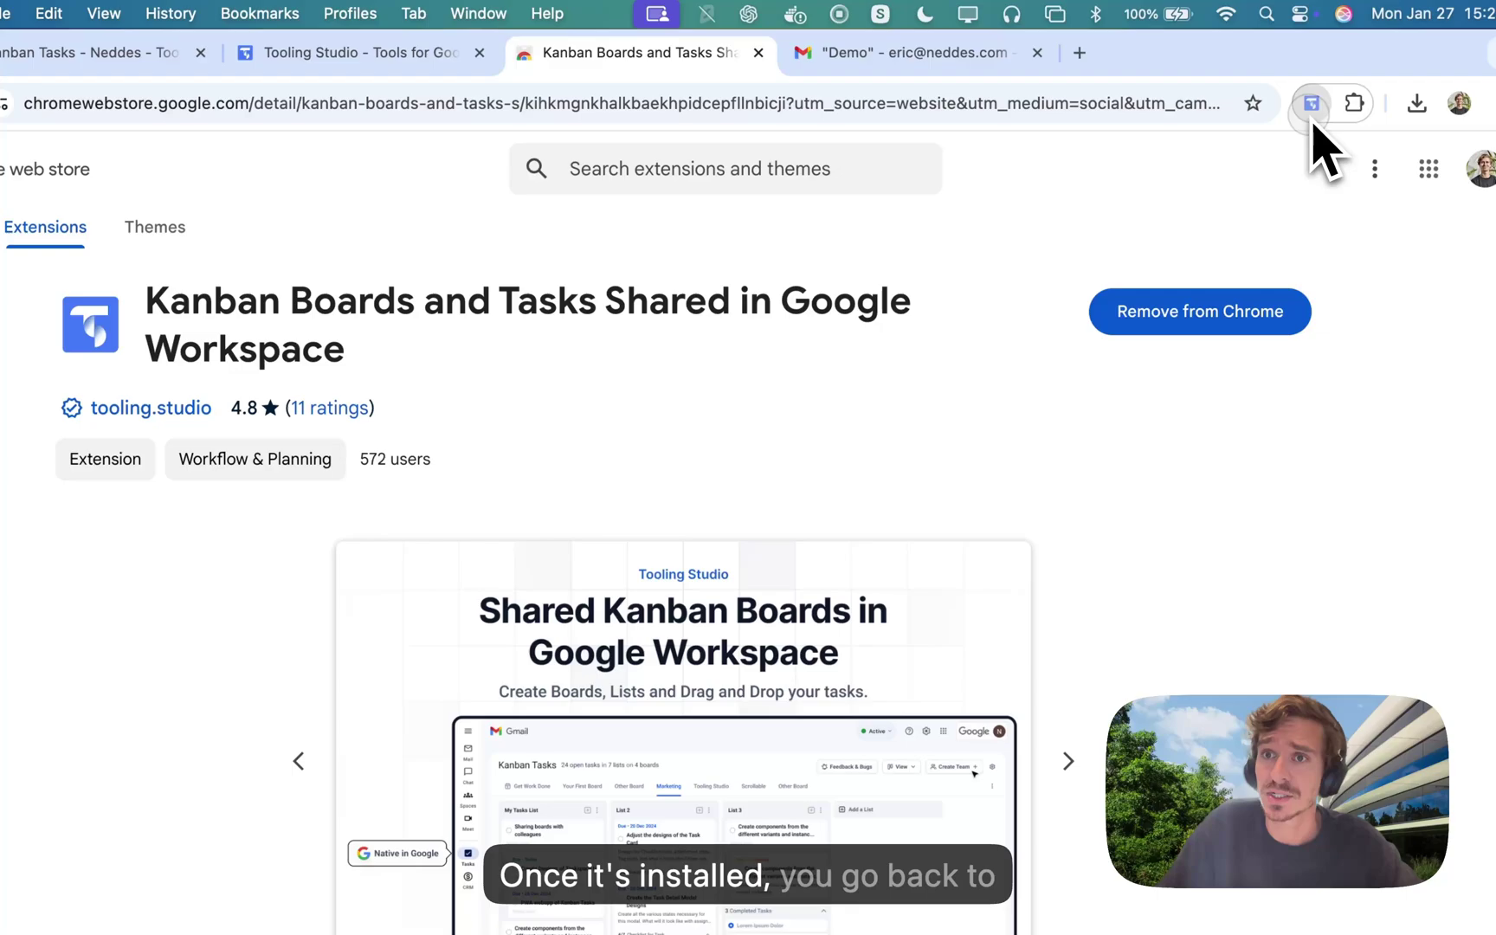
# Use the extension menu to reach the Demo board, with To Do and Doing lists, in Gmail Tasks
pyautogui.click(1312, 103)
pyautogui.click(105, 52)
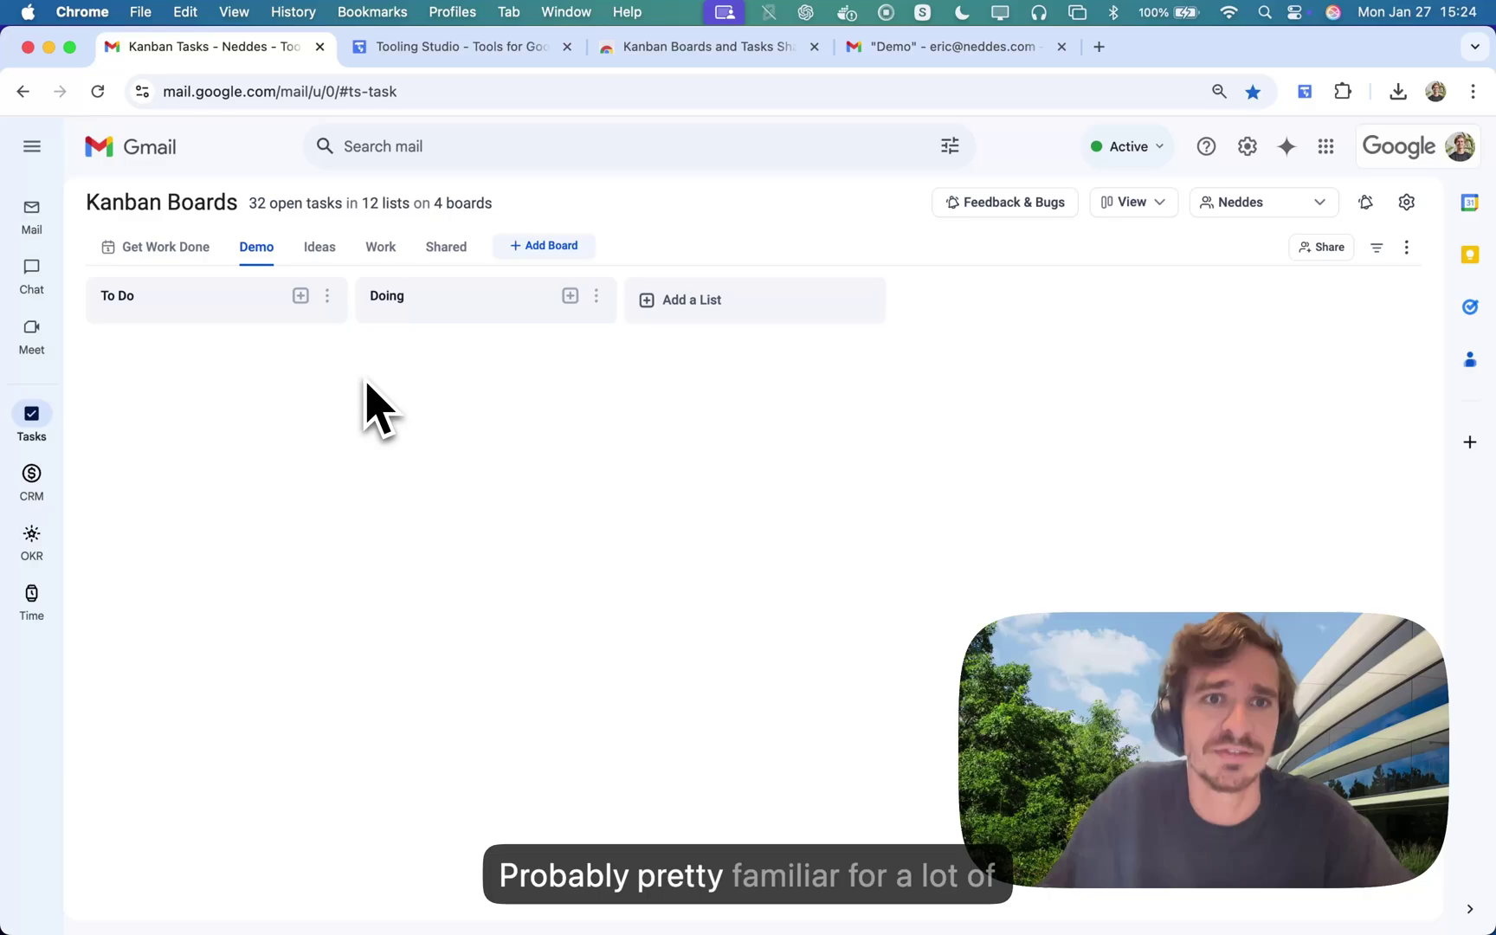
# Create a 'Demo Video' task in To Do and a 'Done' list, then open the task
pyautogui.click(301, 296)
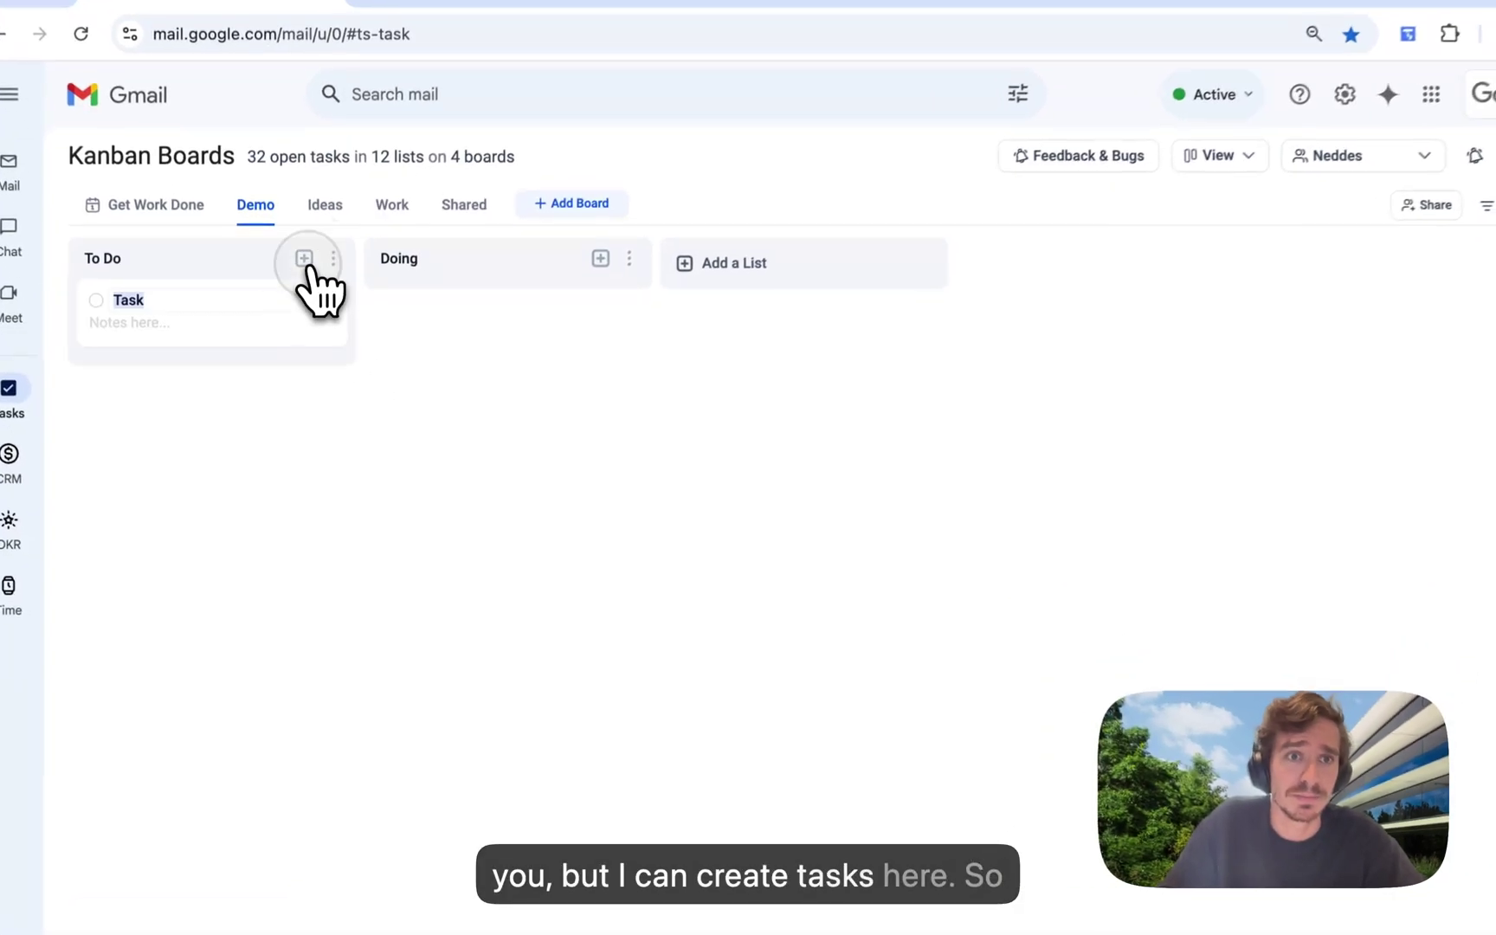
pyautogui.write('Demo Video')
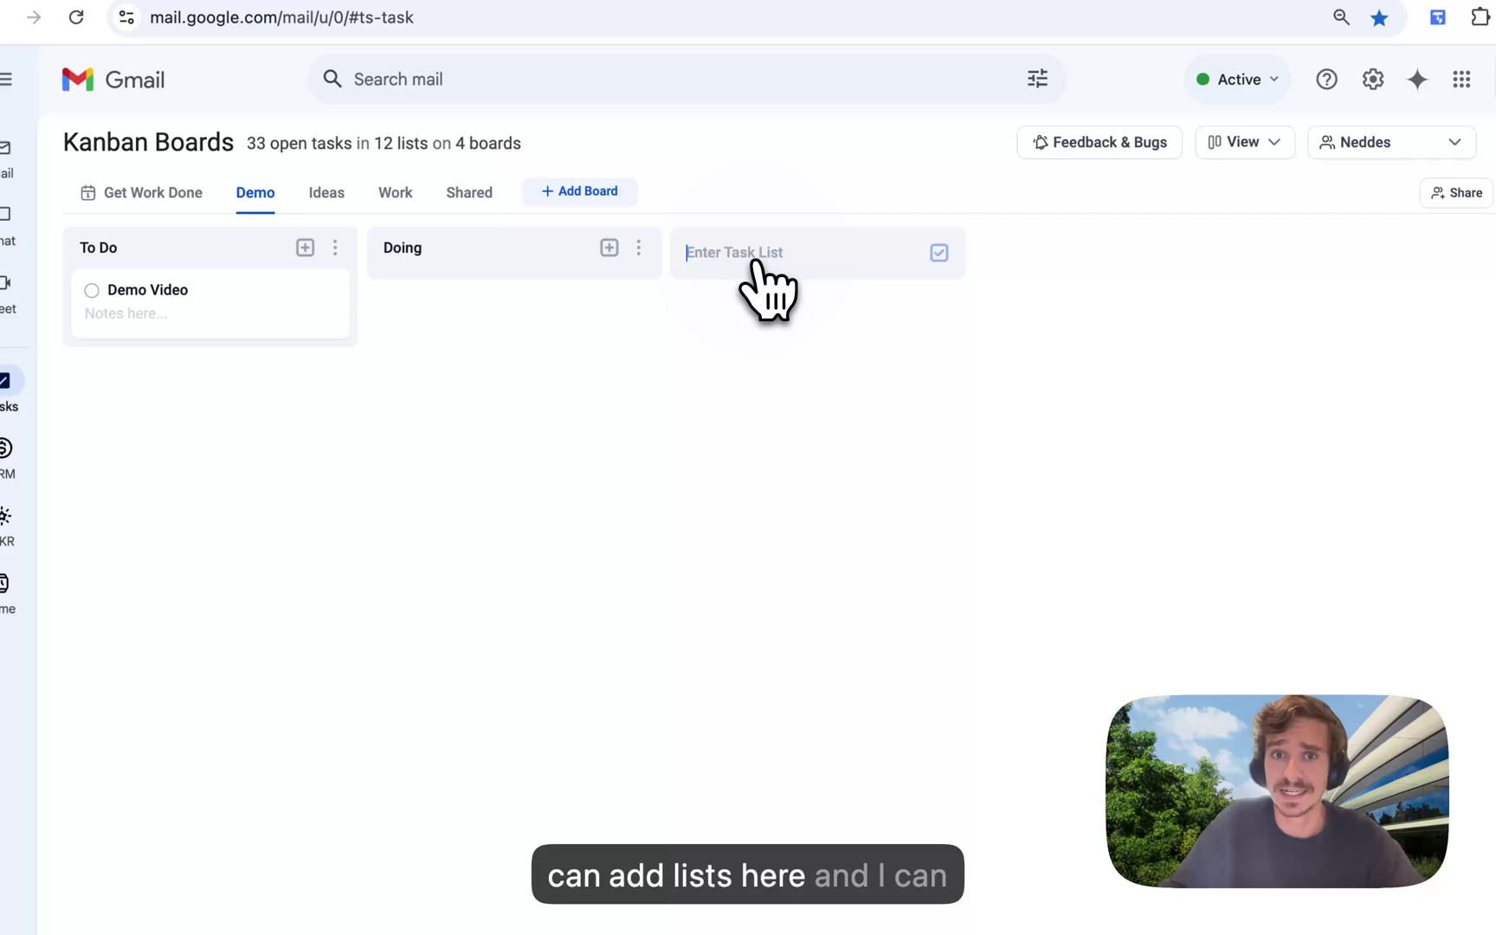
pyautogui.write('Done')
pyautogui.press('Return')
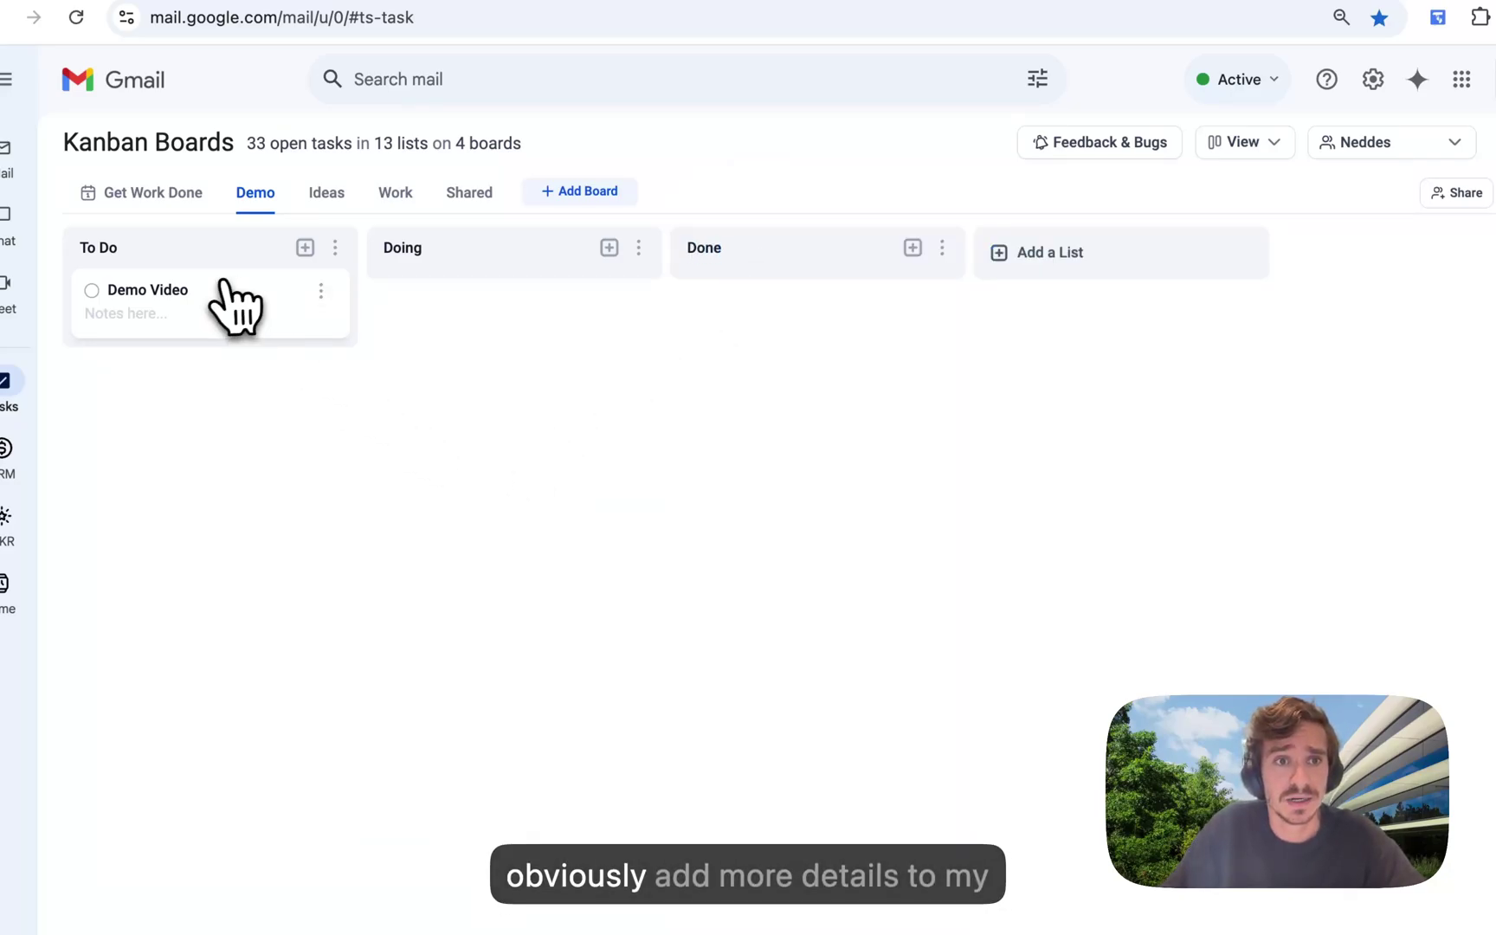
pyautogui.click(248, 304)
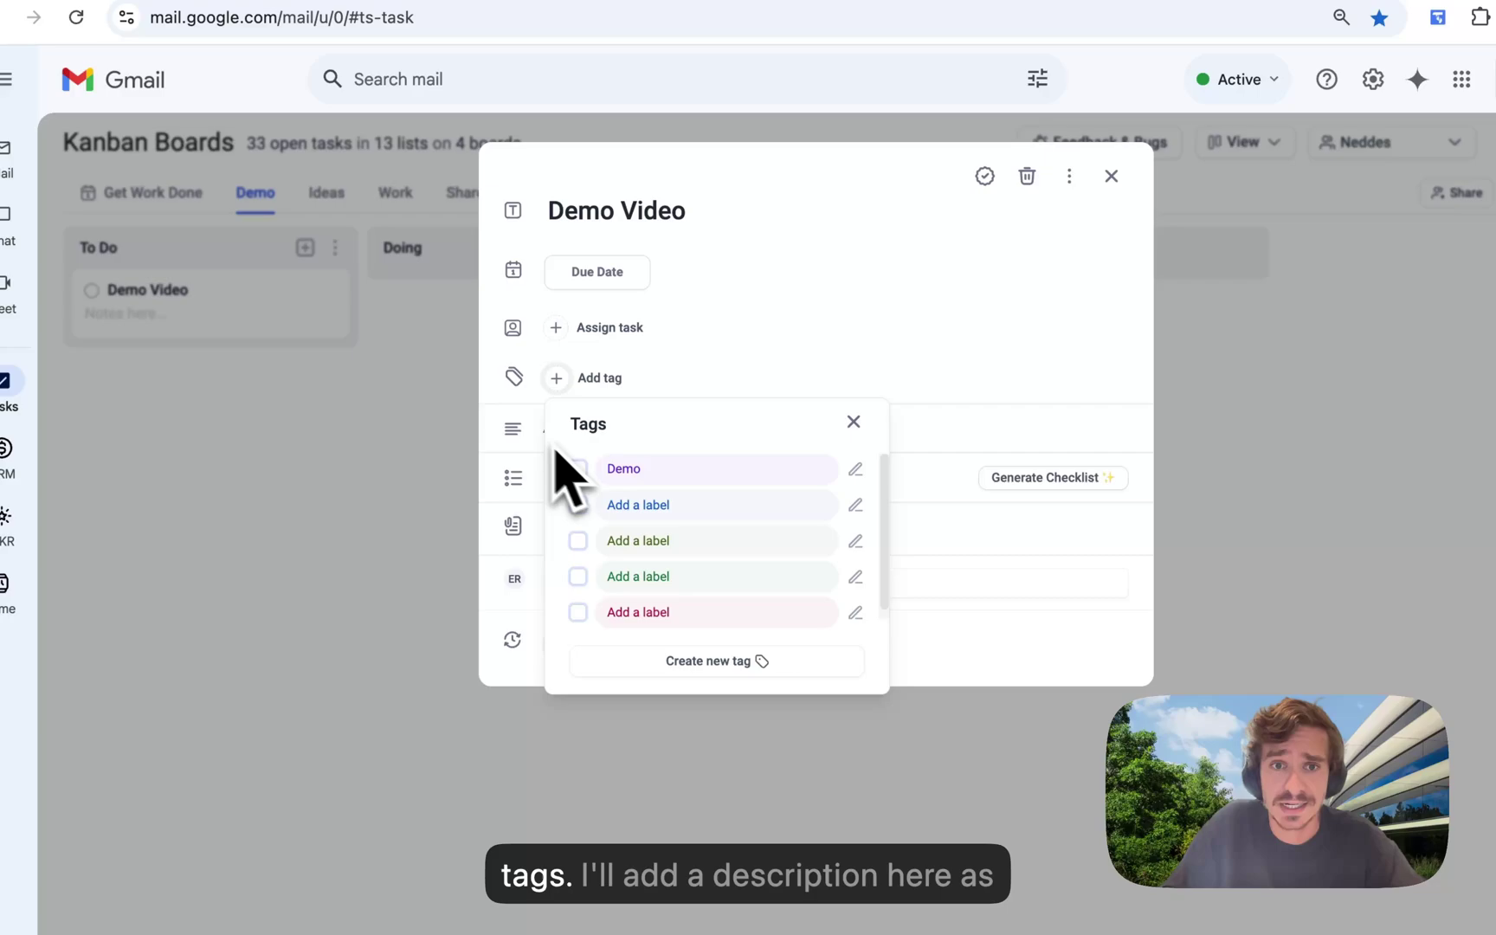
# Tag Demo Video 'Demo', describe it 'Hello!' without bold, and add checklist item 'One'
pyautogui.click(774, 372)
pyautogui.click(598, 431)
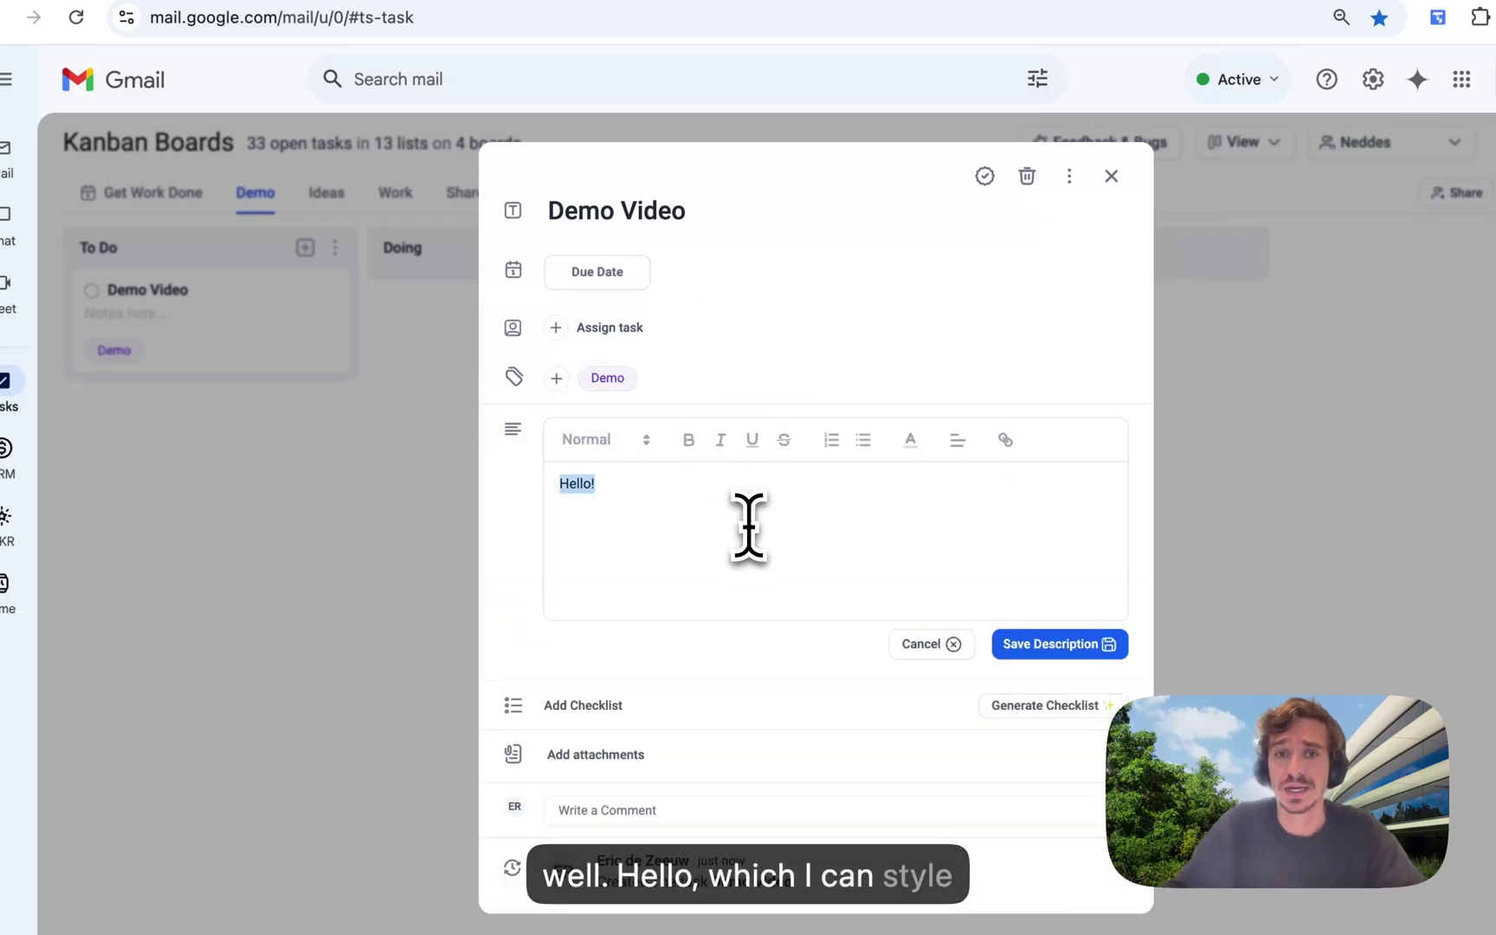
pyautogui.hotkey('ctrl', 'b')
pyautogui.hotkey('ctrl', 'Return')
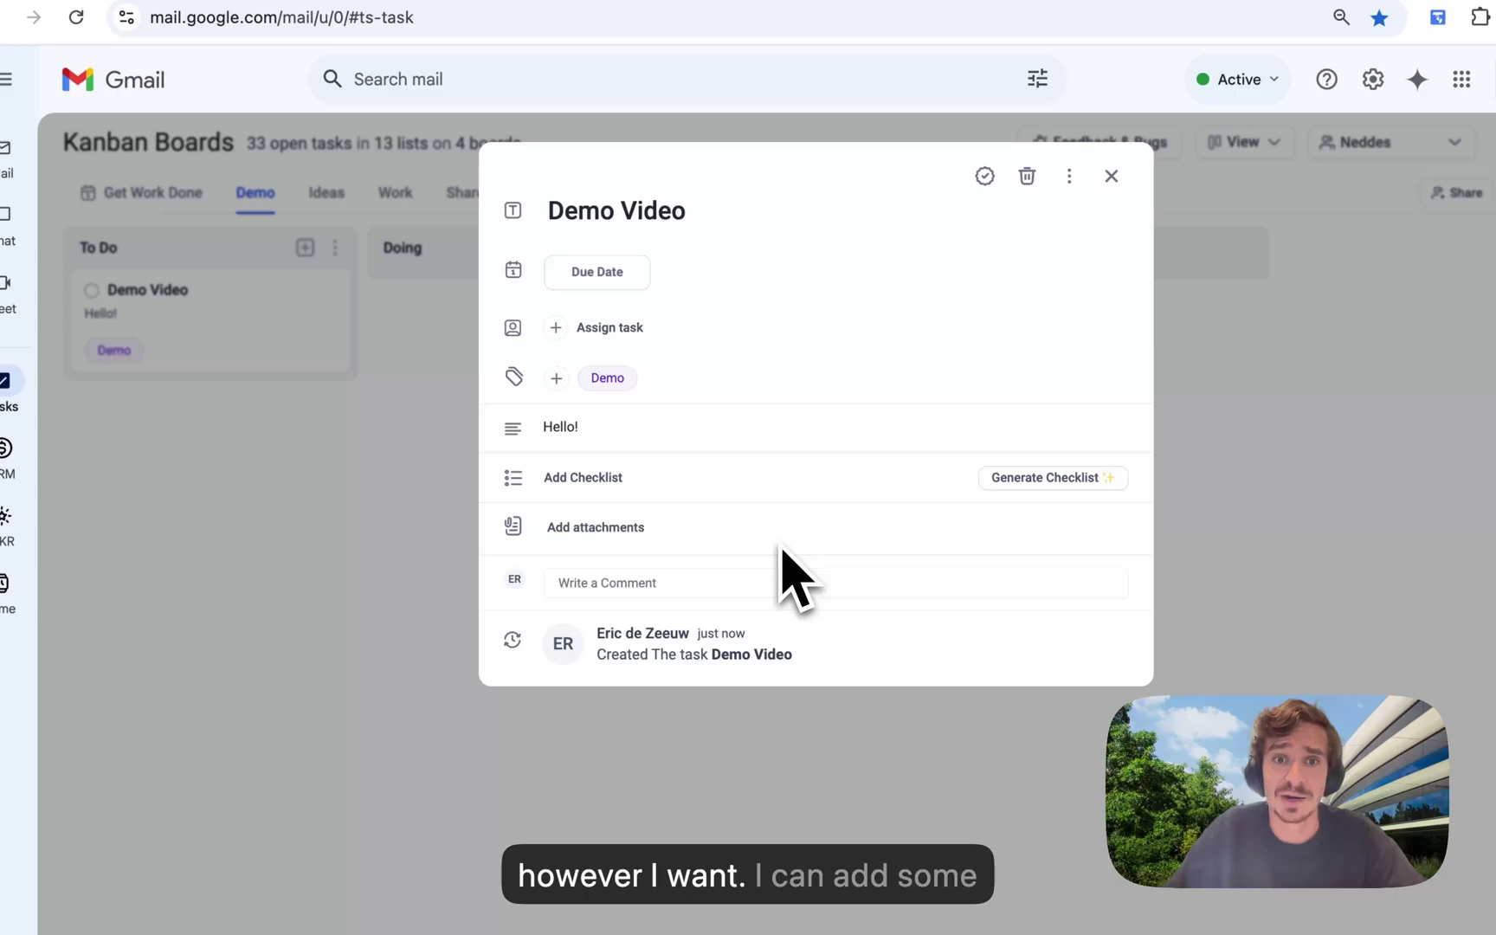
pyautogui.click(608, 486)
pyautogui.write('One')
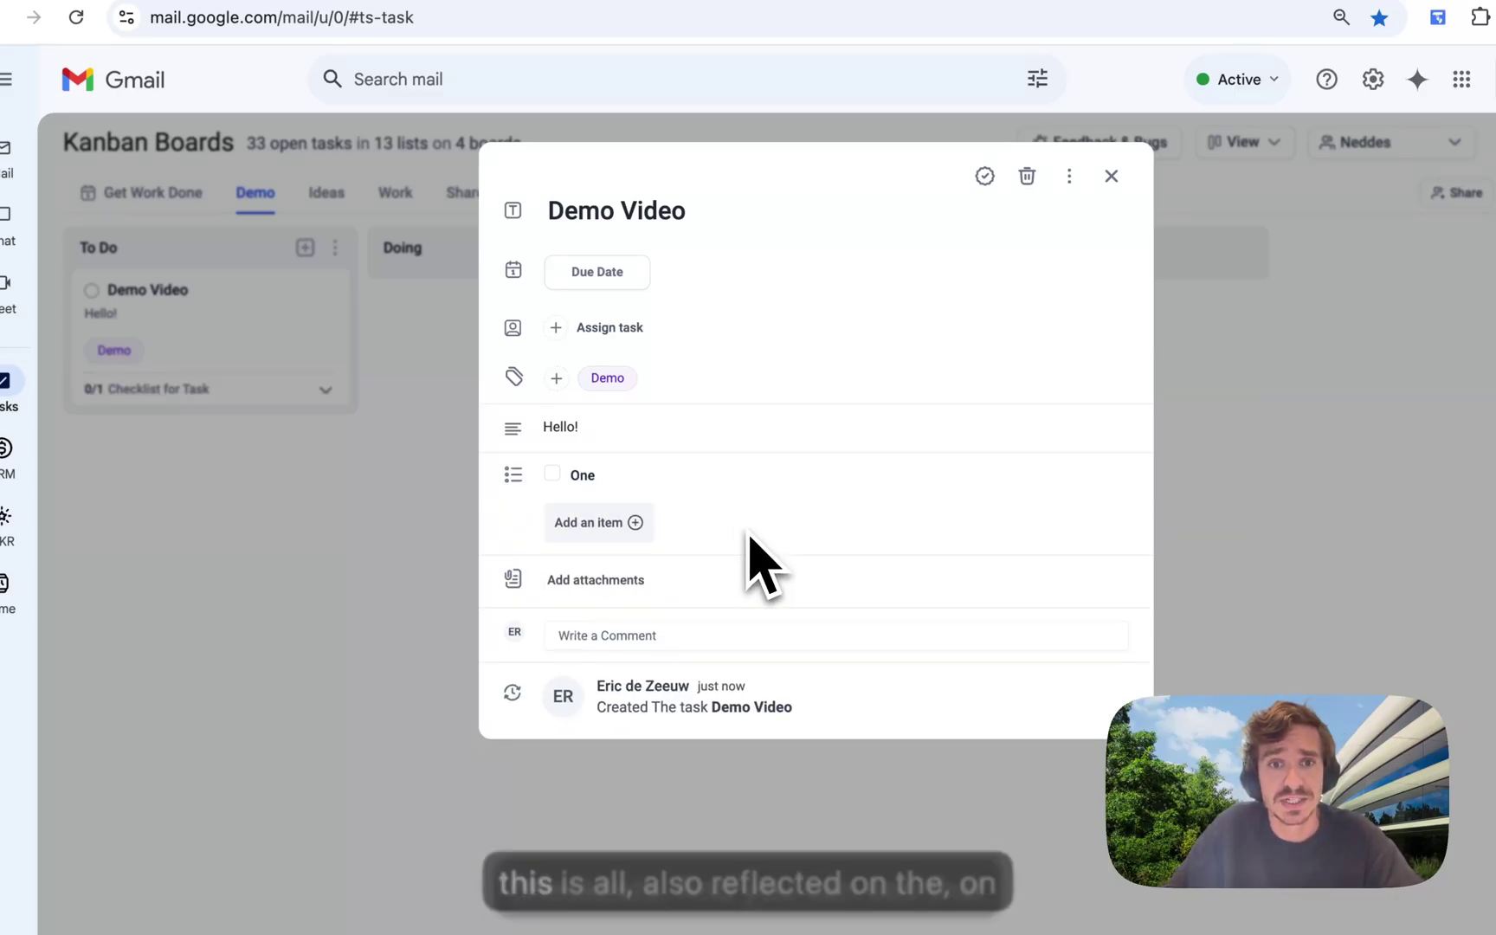
pyautogui.press('Escape')
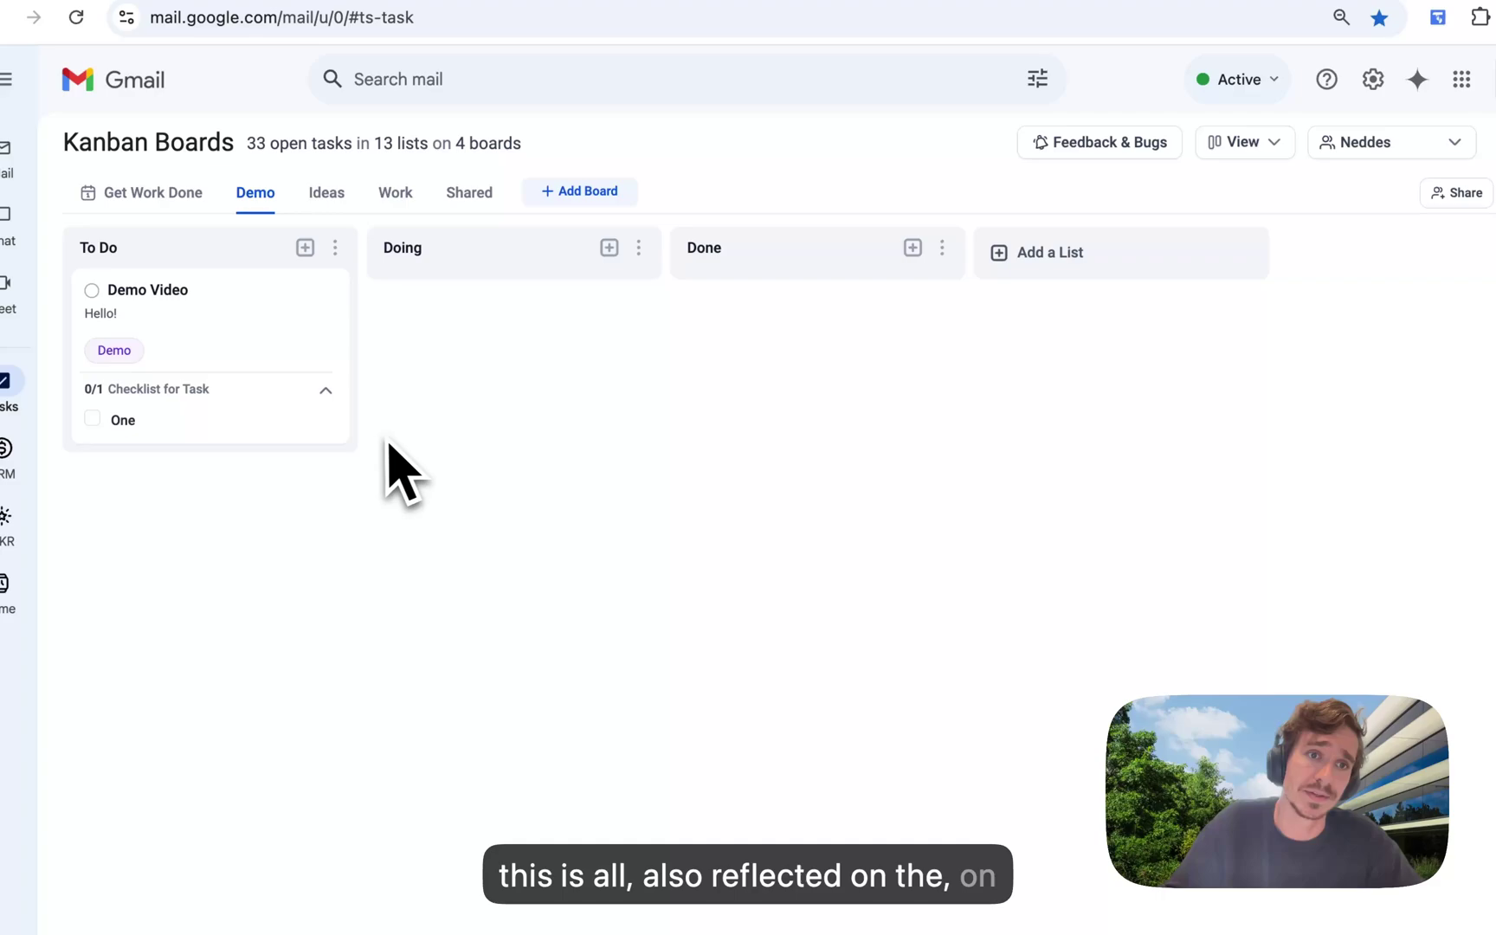
# Move the Demo Video card from the To Do list into the Doing list
pyautogui.moveTo(200, 316)
pyautogui.mouseDown()
pyautogui.moveTo(524, 306)
pyautogui.moveTo(733, 886)
pyautogui.mouseUp()
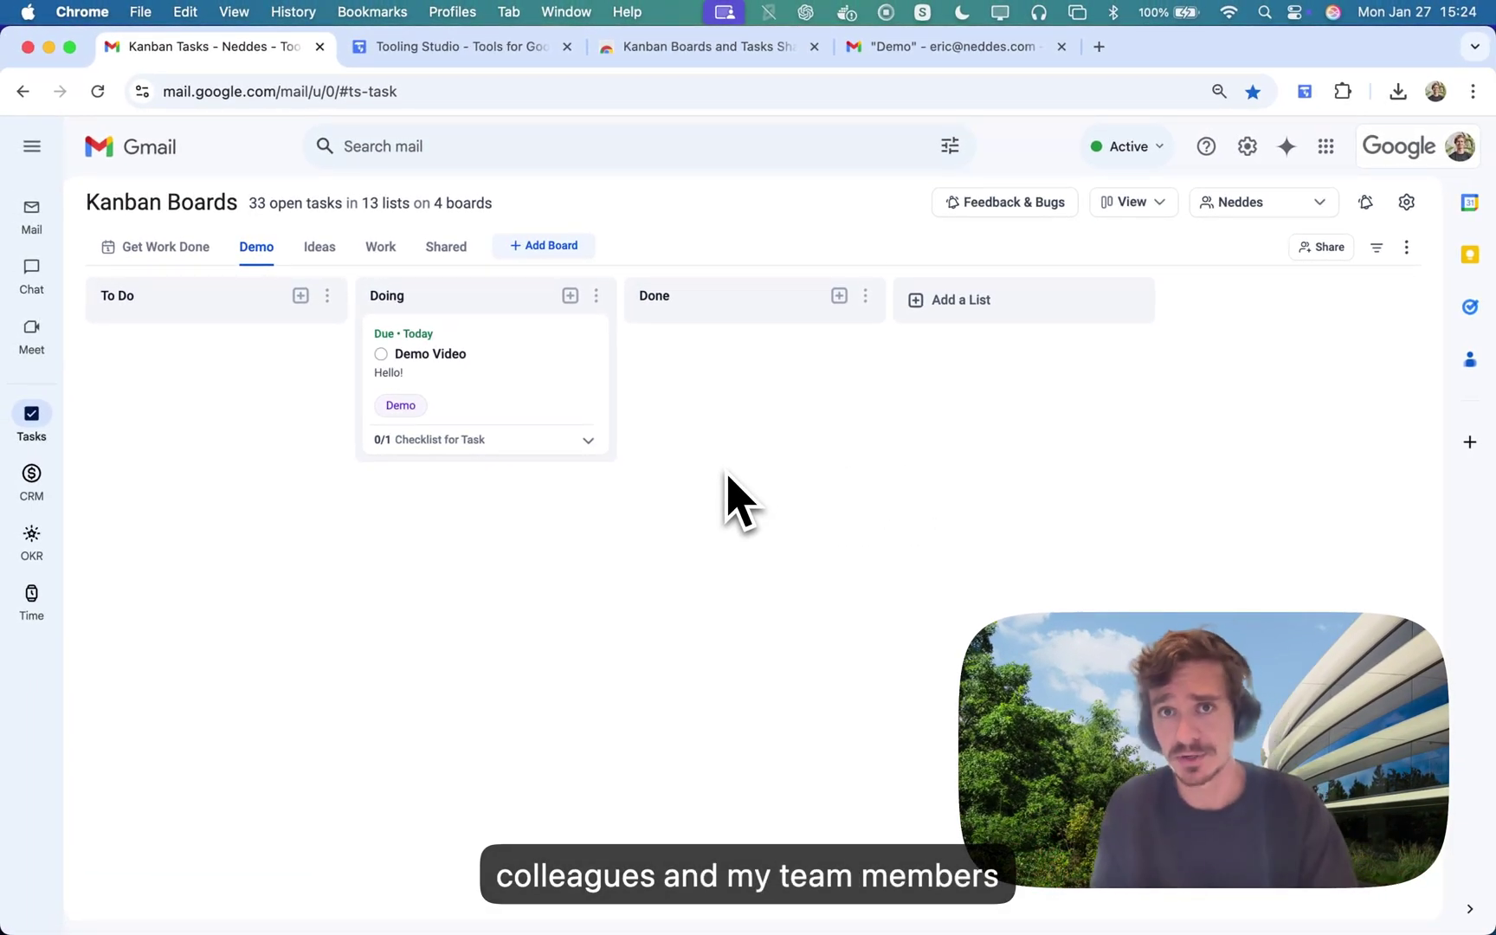
# Add the second team member, Nick, as a member of the Demo board
pyautogui.click(723, 466)
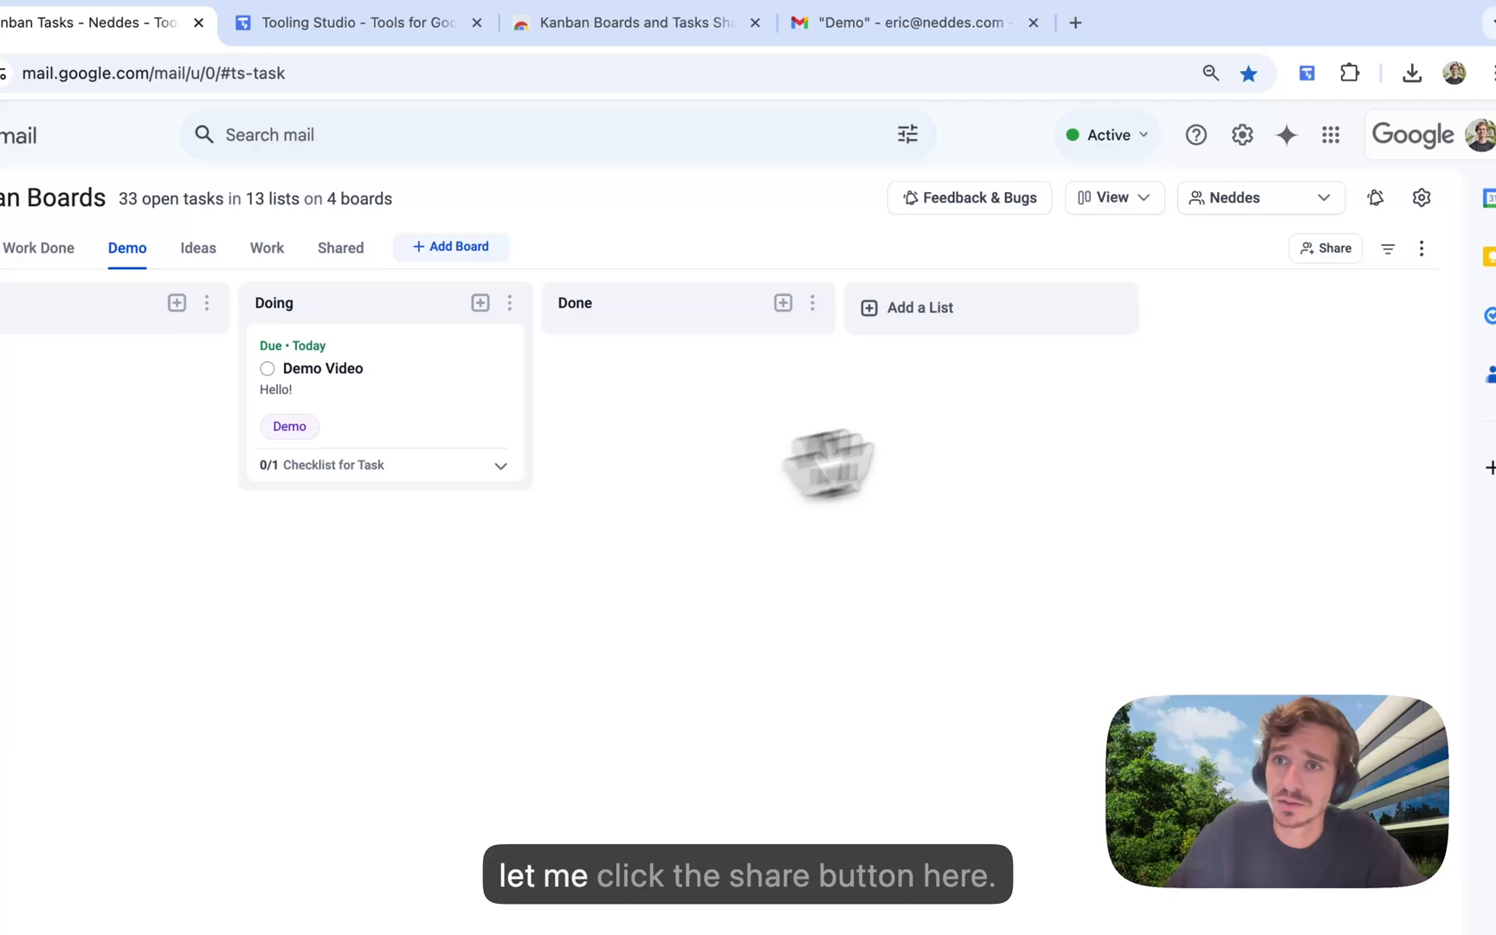
pyautogui.click(1329, 248)
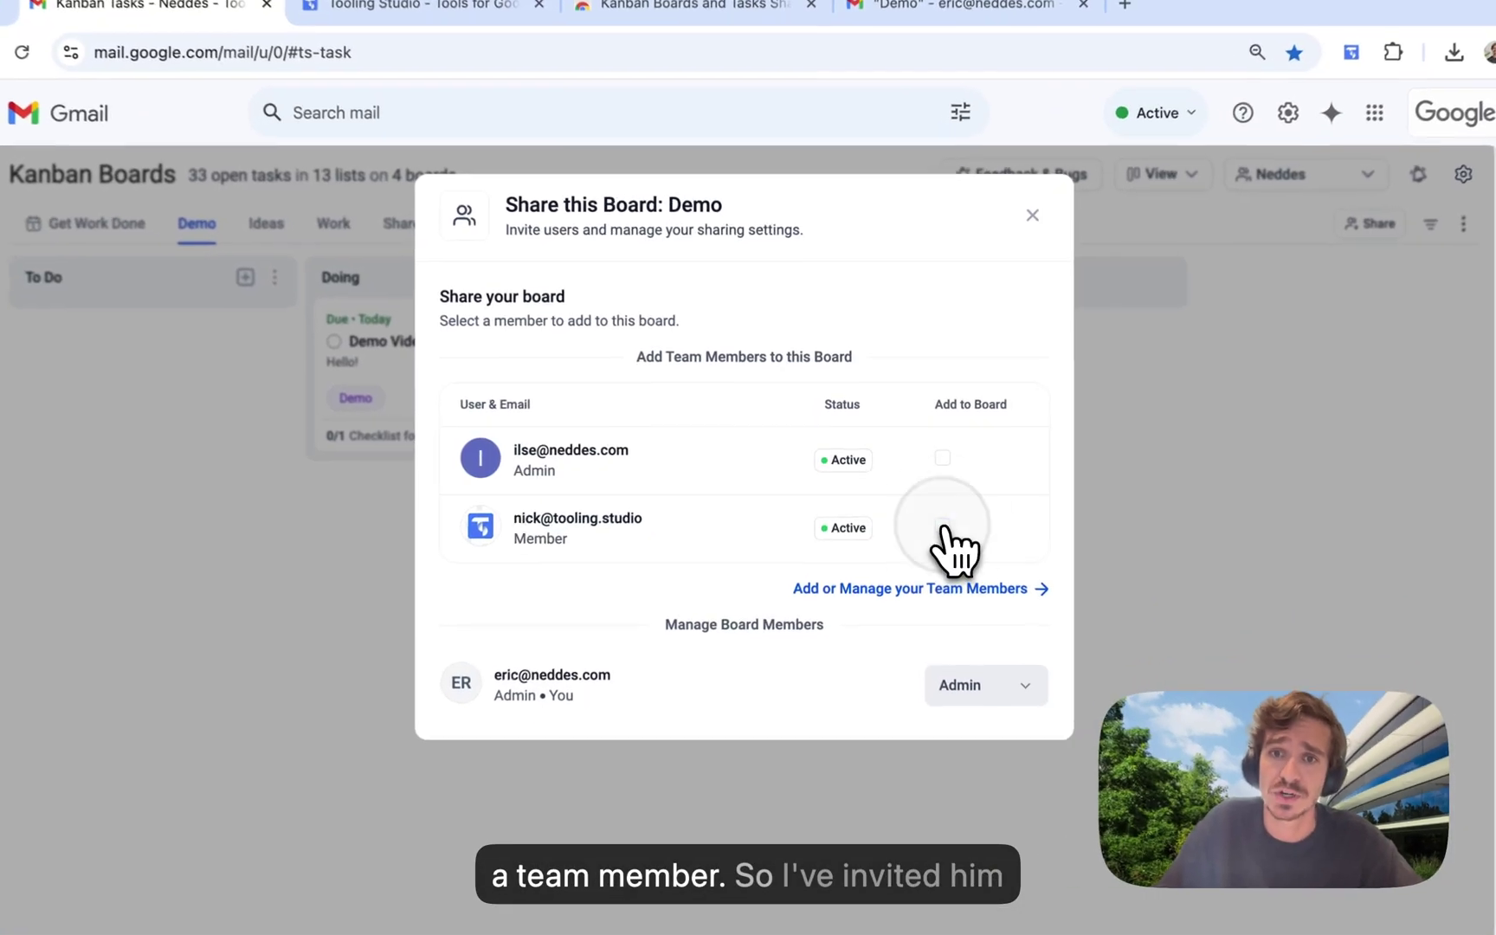
pyautogui.click(935, 523)
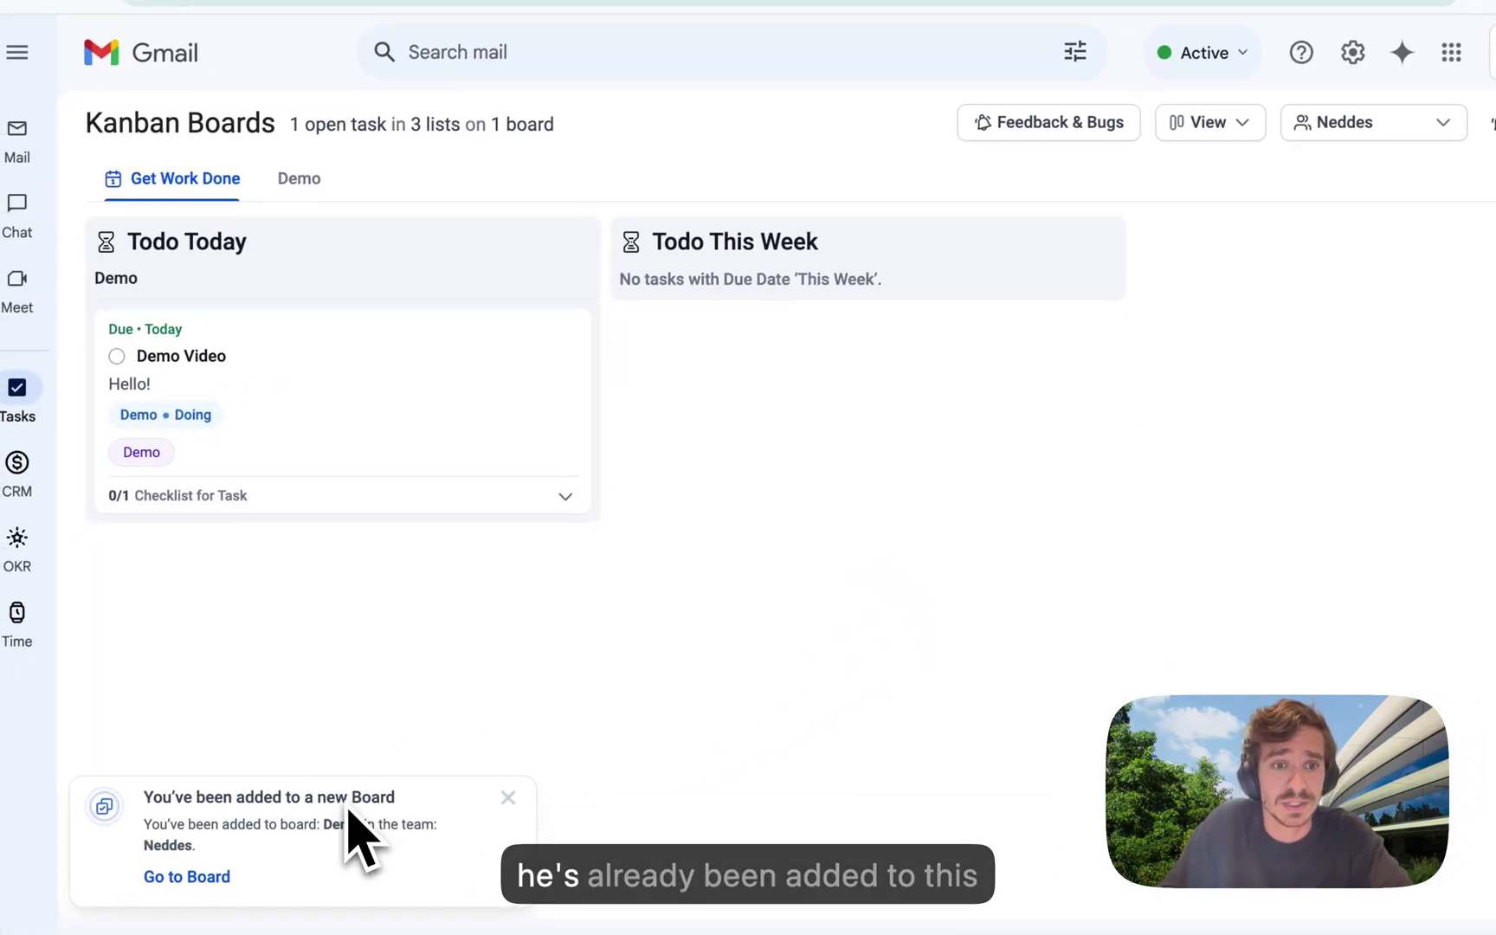
# As Nick, move Demo Video back to To Do, rename it 'Demo Video - Hello', then switch windows
pyautogui.click(218, 874)
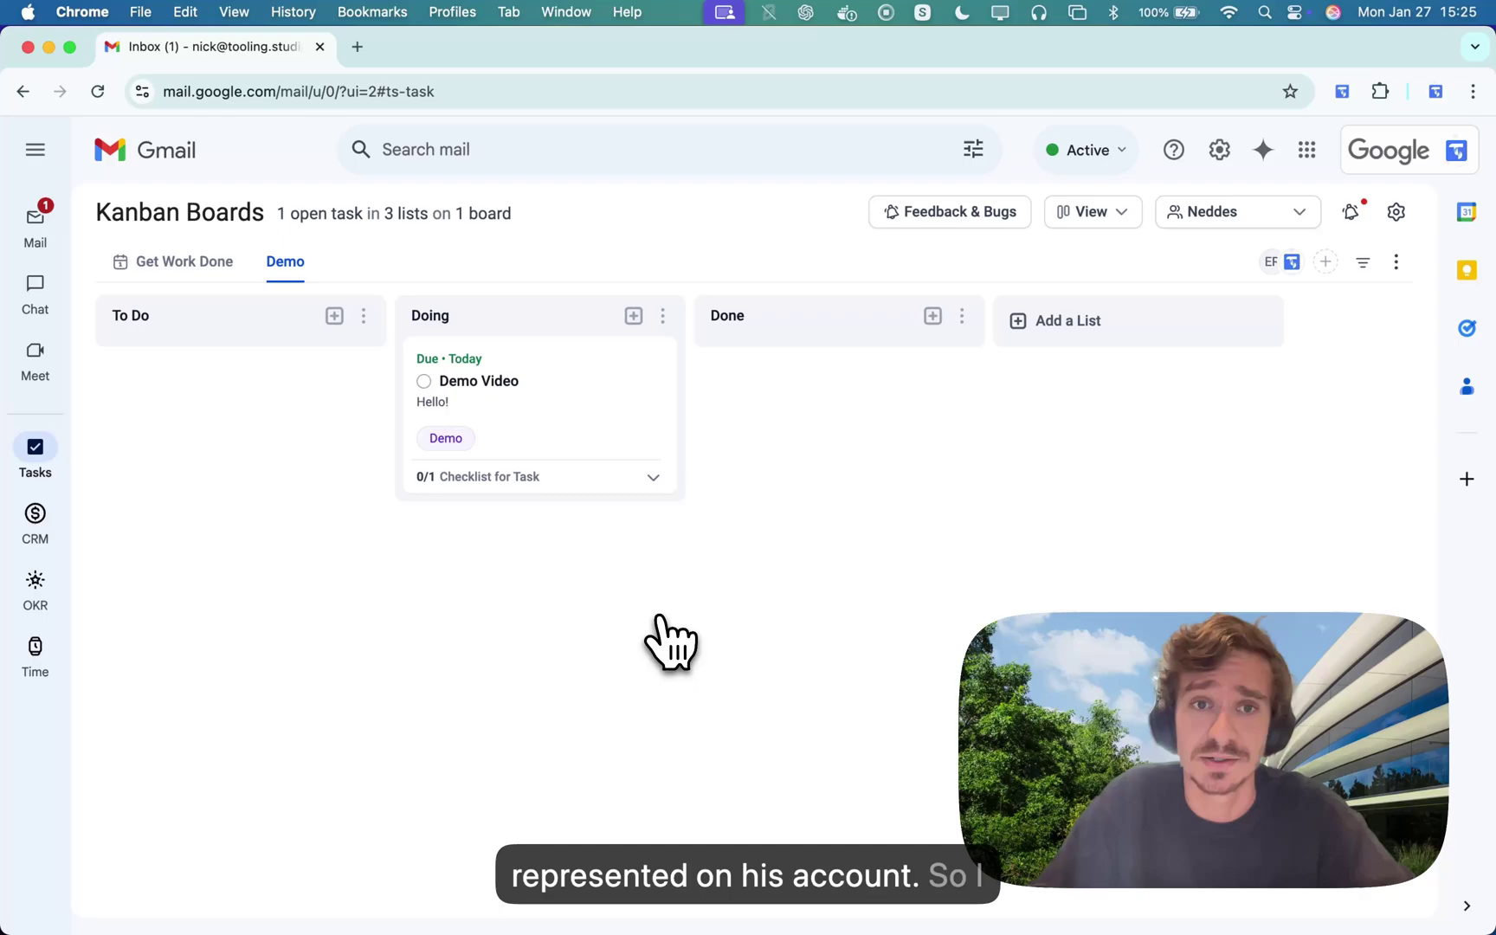
pyautogui.moveTo(572, 403); pyautogui.dragTo(284, 424)
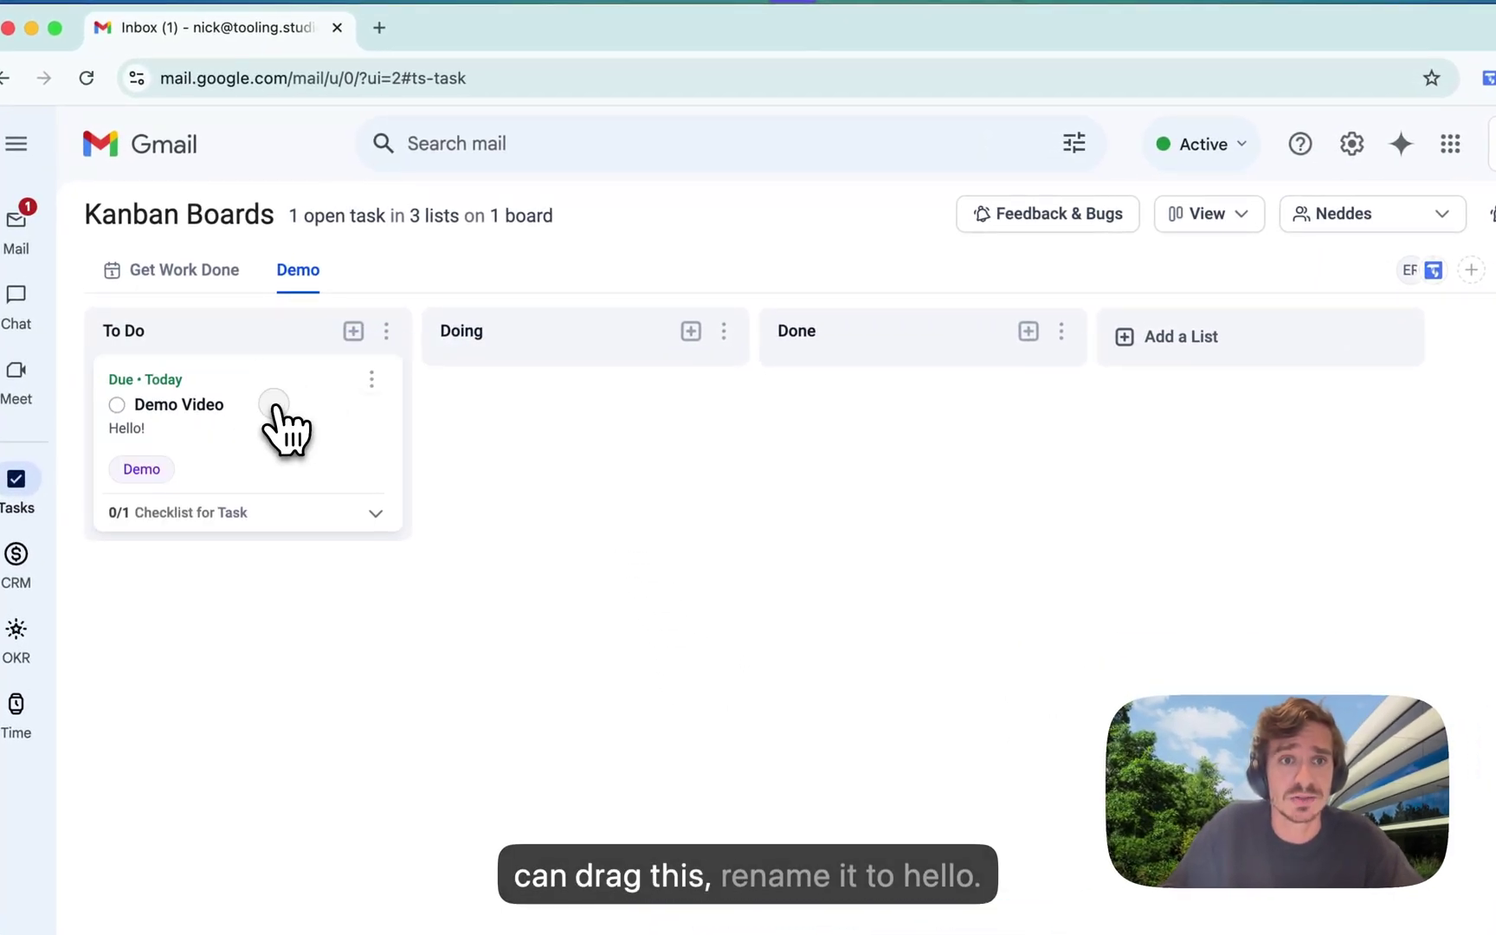
pyautogui.click(281, 422)
pyautogui.write('- Hello')
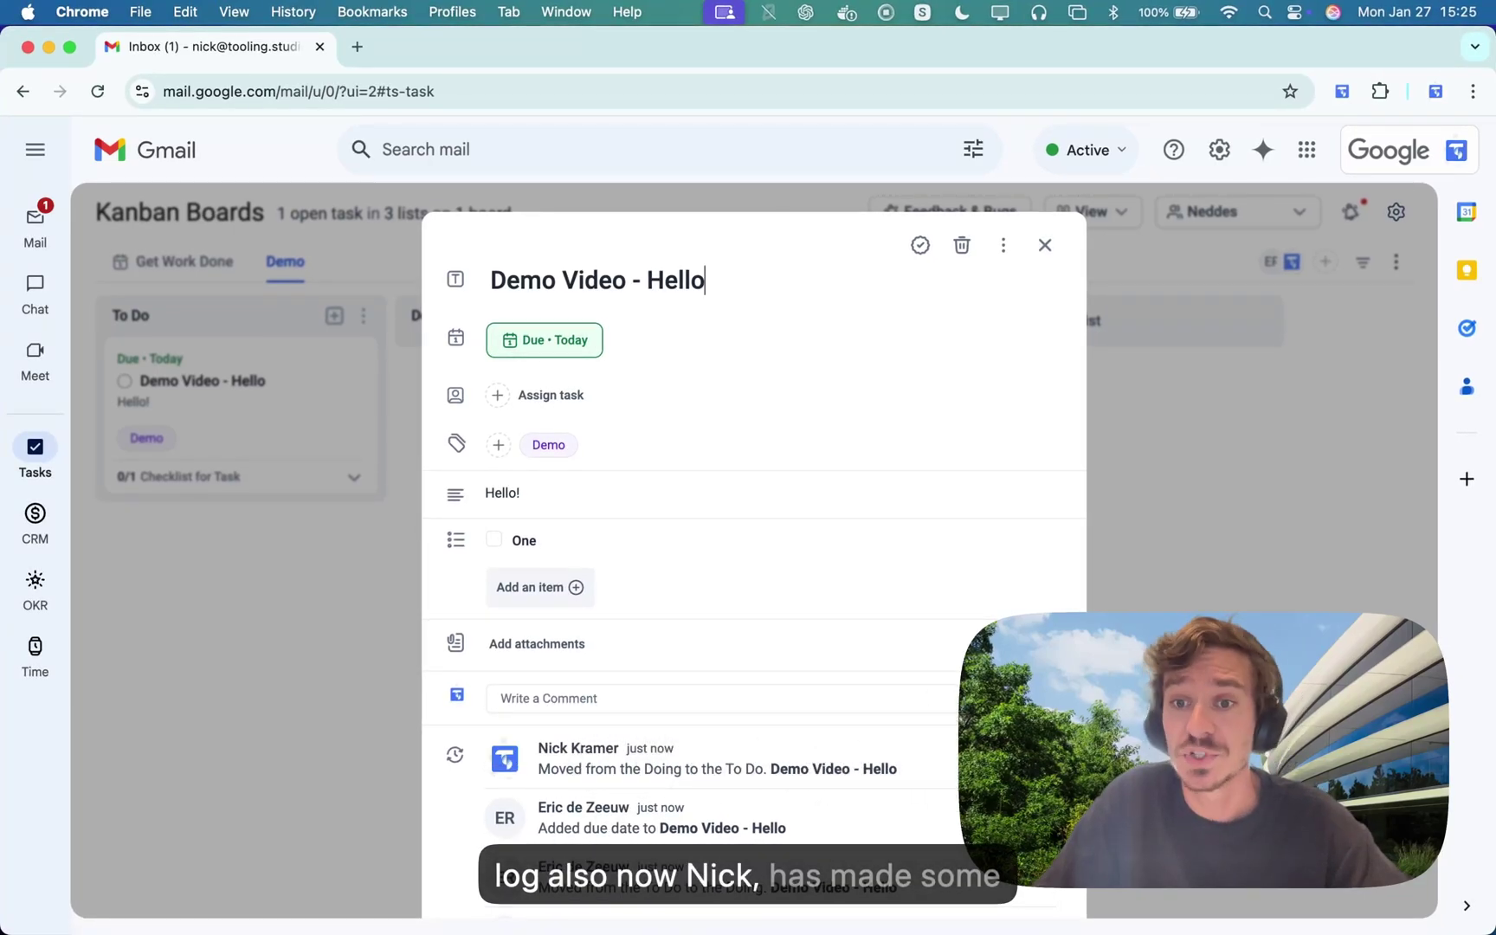
pyautogui.click(1140, 602)
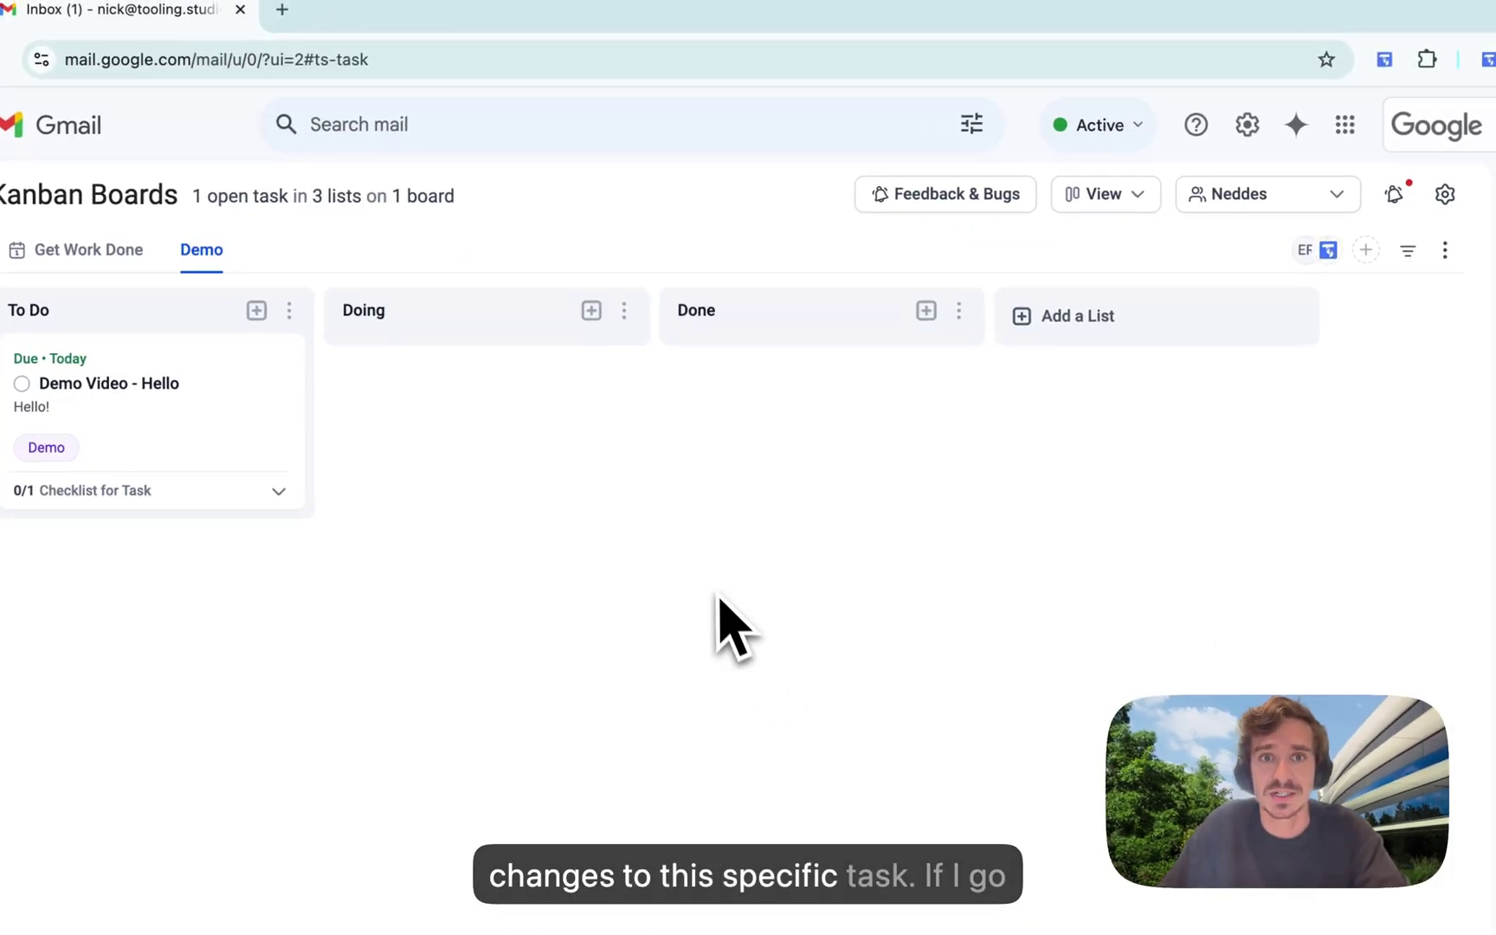
pyautogui.hotkey('ctrl', 'Up')
pyautogui.click(896, 535)
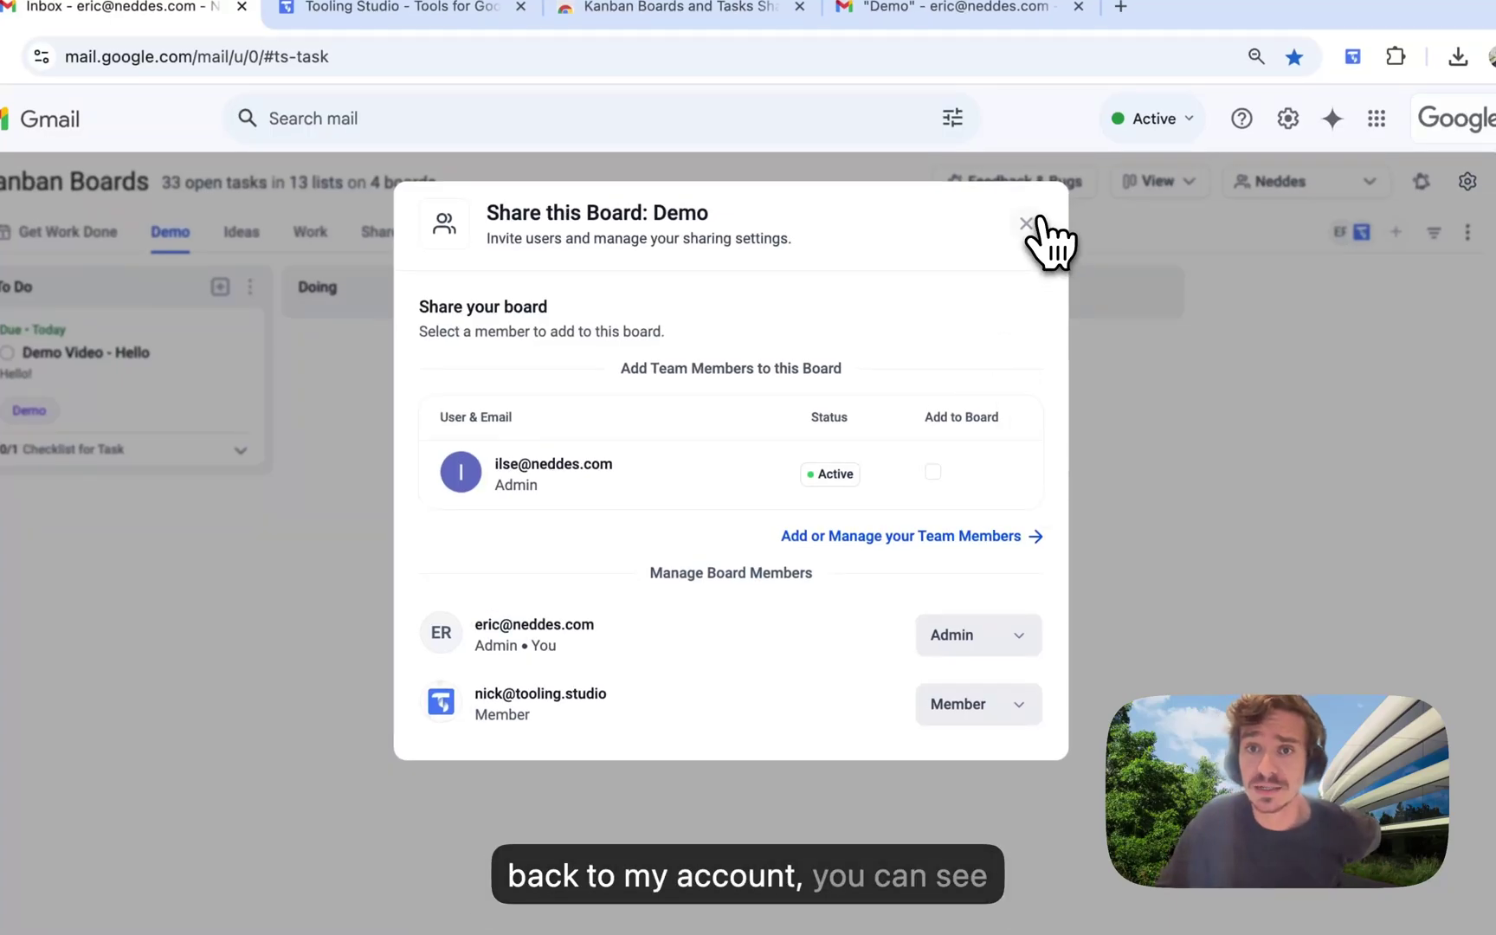
# Close the board sharing settings and assign the 'Demo Video - Hello' task to Nick
pyautogui.click(1029, 222)
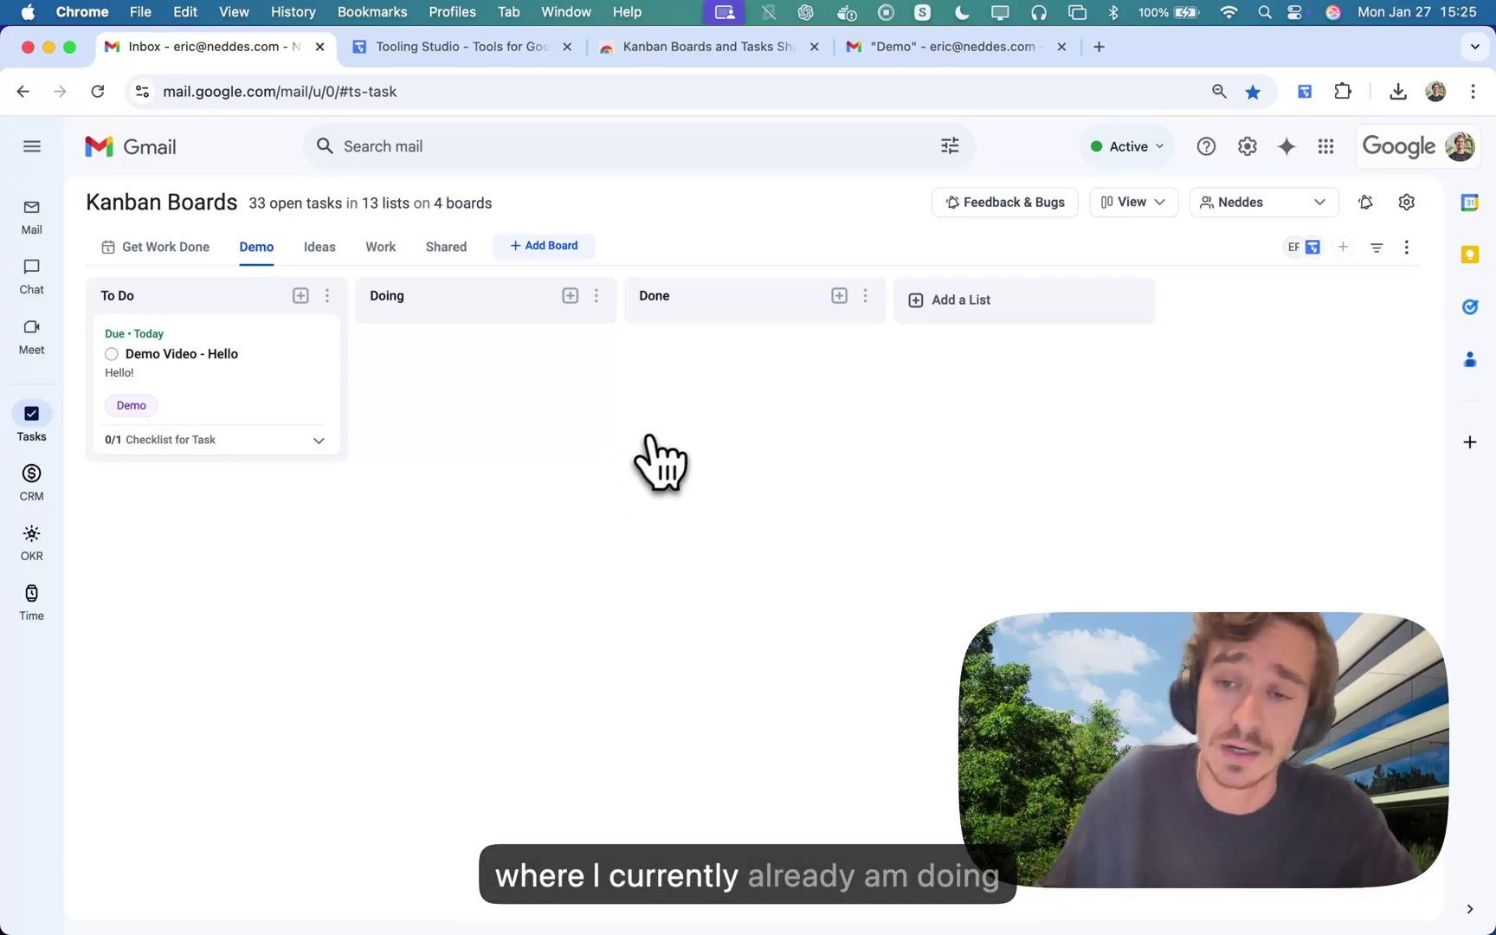
pyautogui.click(210, 349)
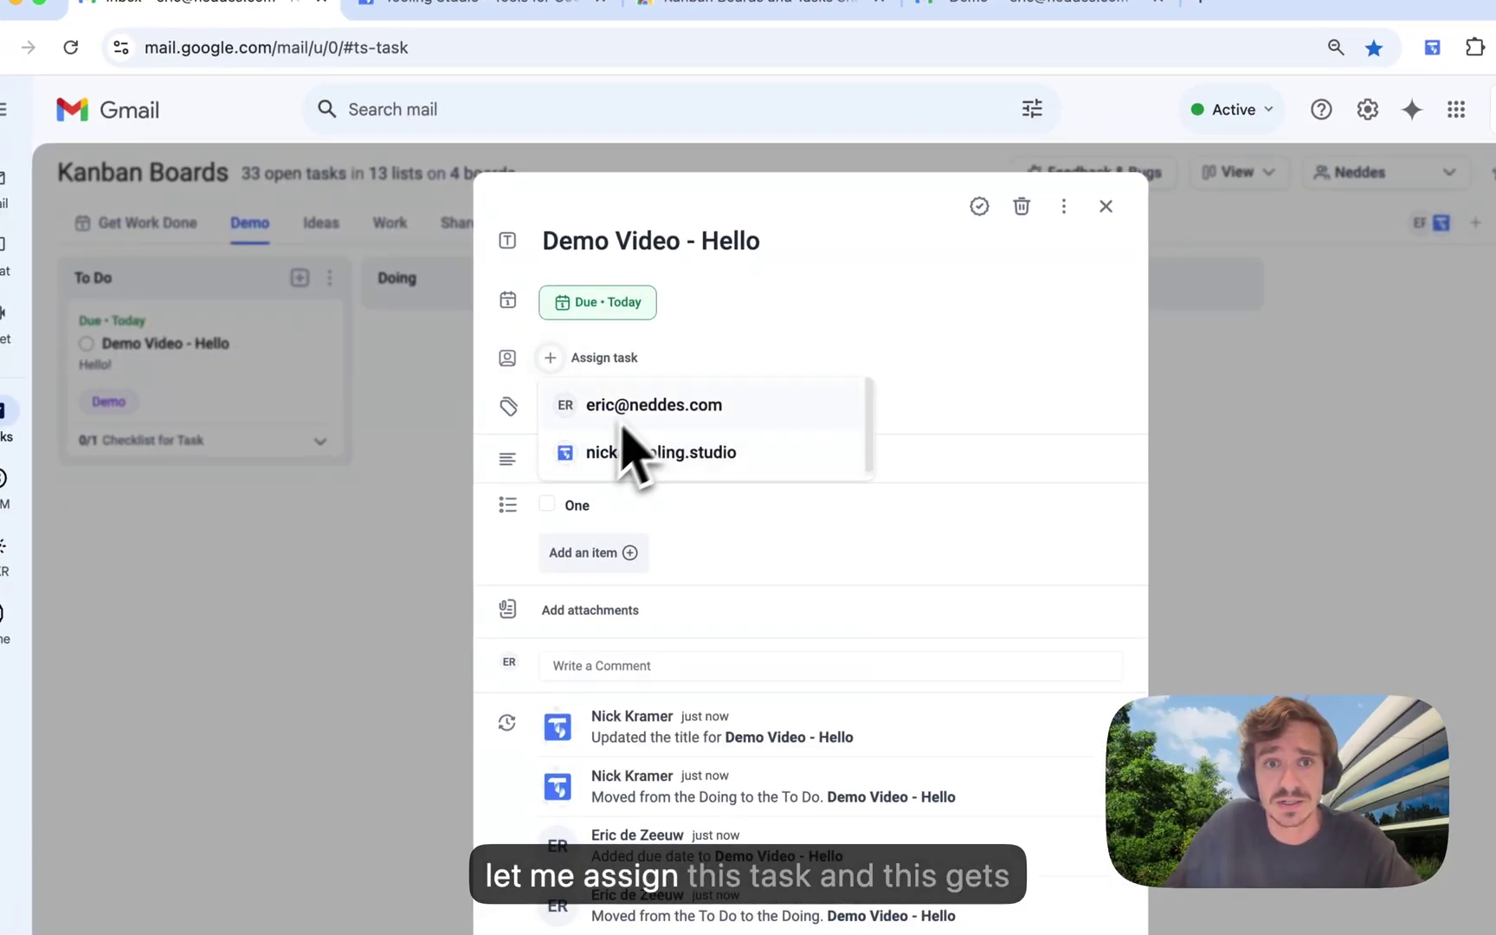
pyautogui.click(326, 574)
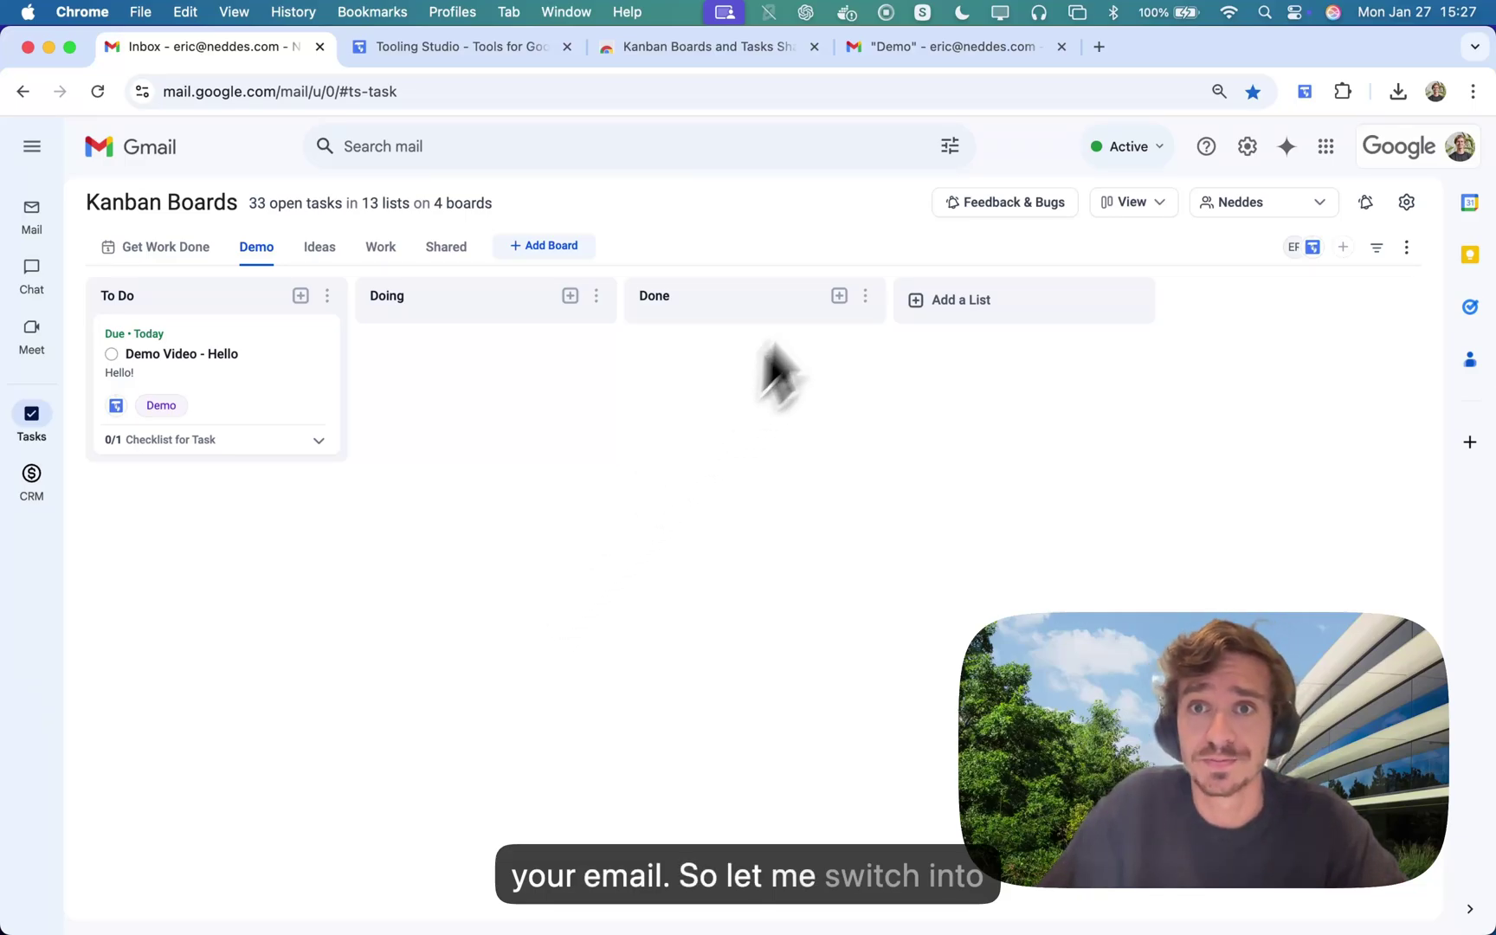
# Drop the 'Drag and Drop me!' email from the Demo label onto the board as a task
pyautogui.click(935, 48)
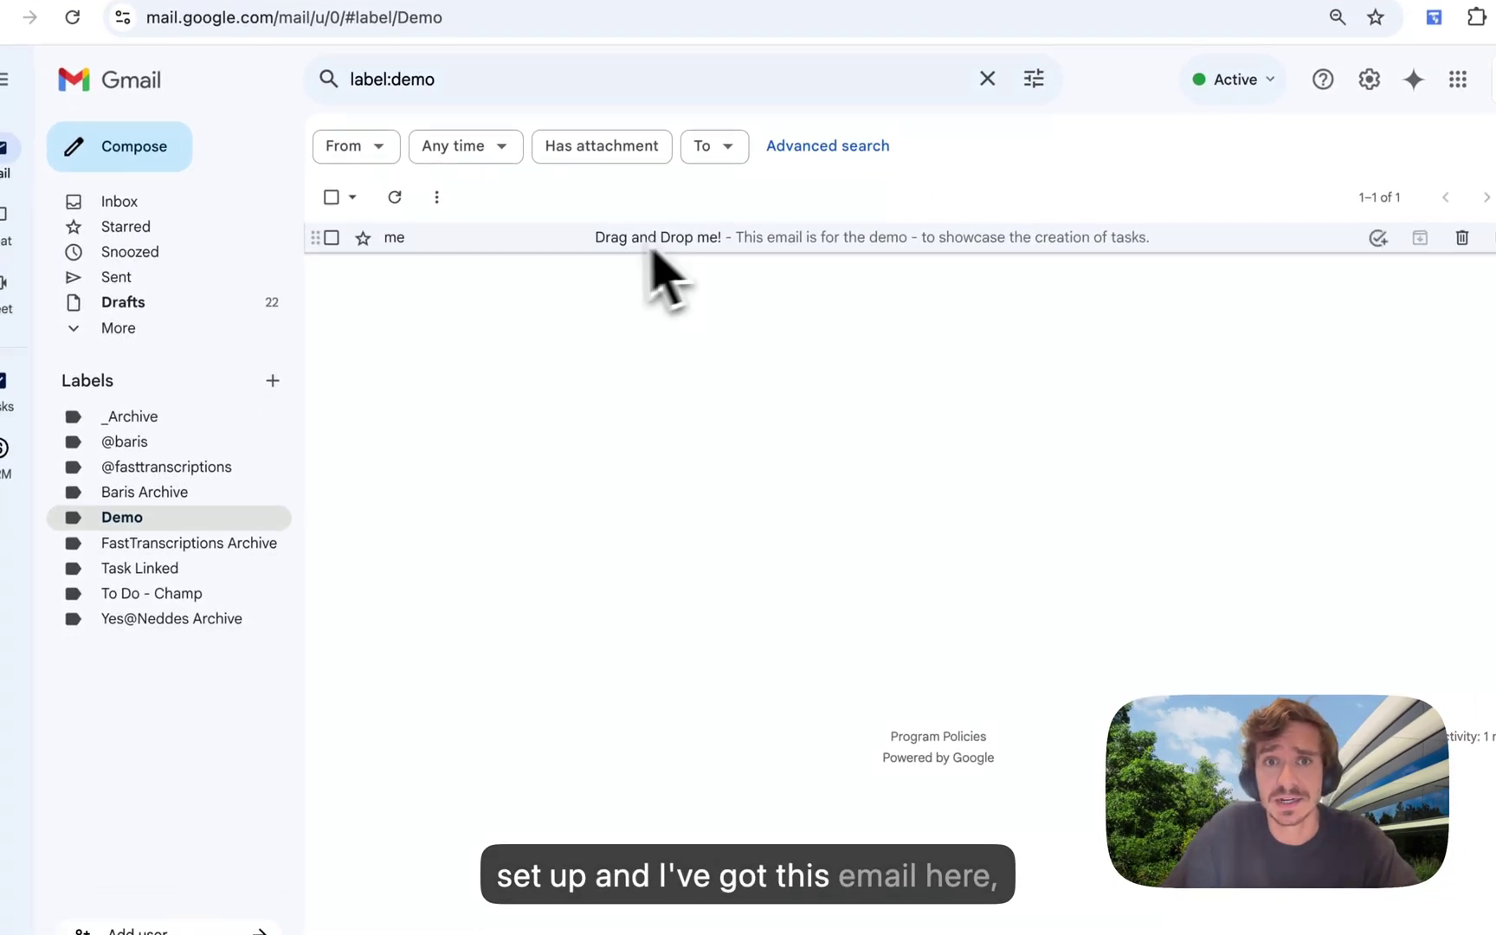
pyautogui.moveTo(731, 244)
pyautogui.mouseDown()
pyautogui.moveTo(844, 611)
pyautogui.moveTo(796, 724)
pyautogui.mouseUp()
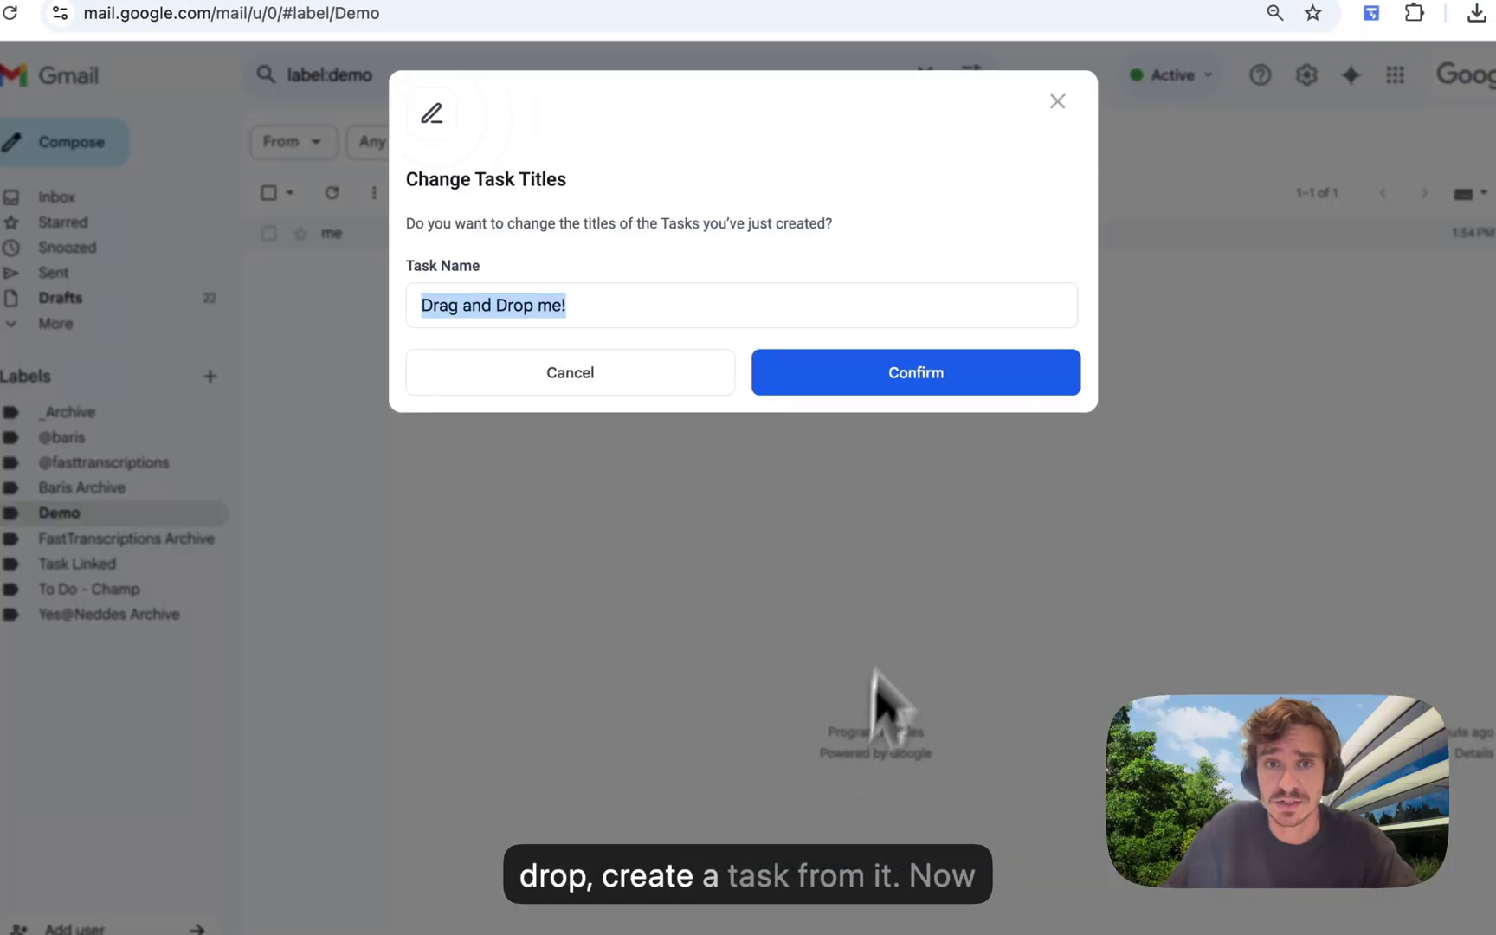
pyautogui.click(987, 392)
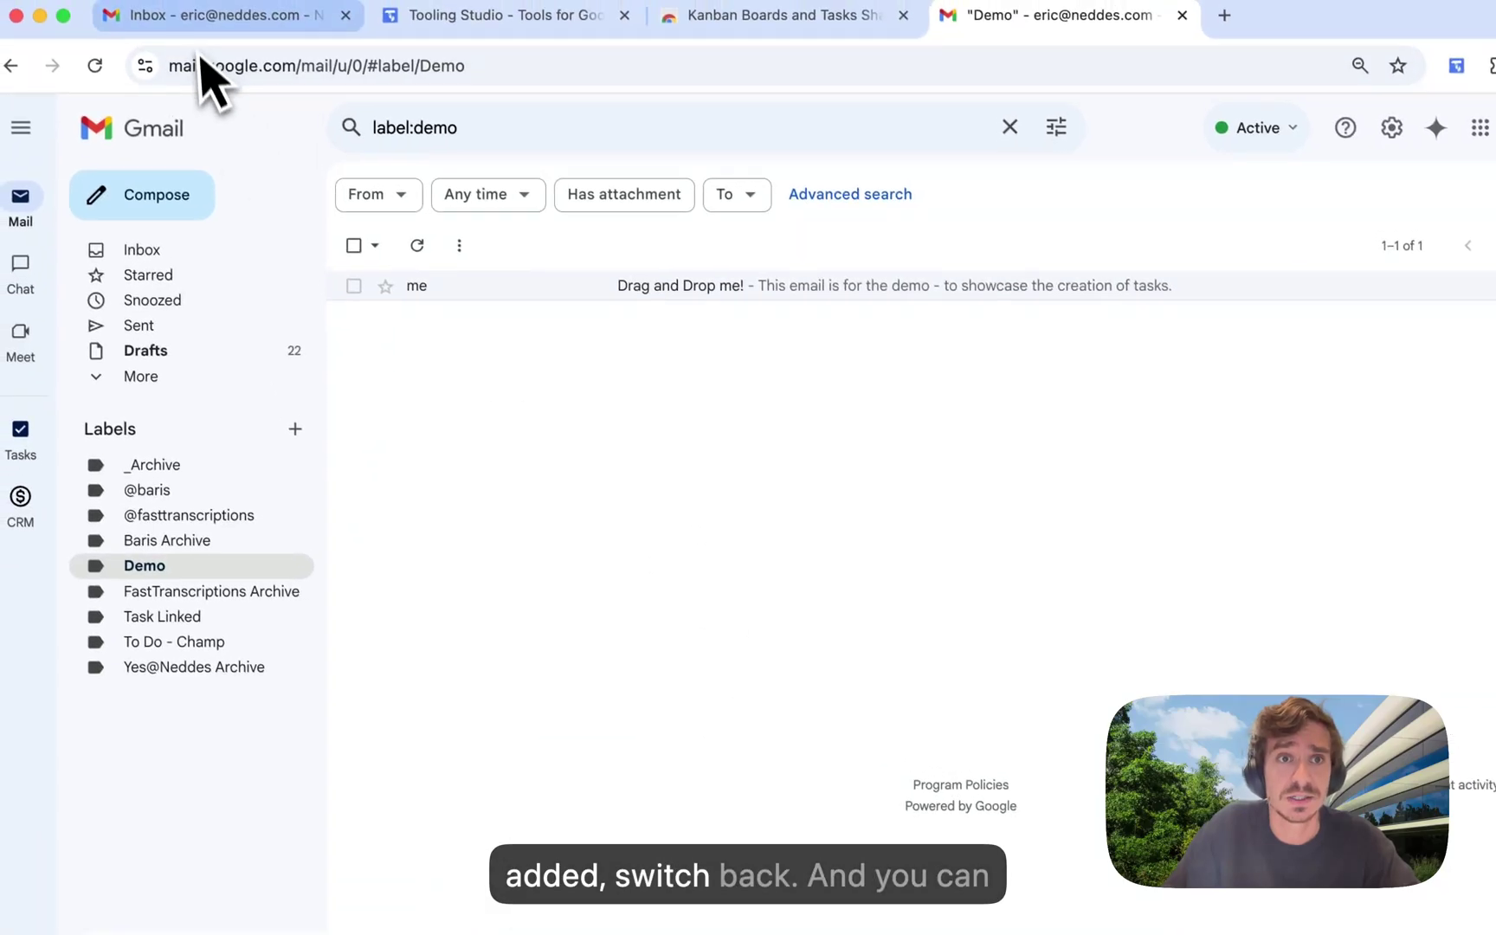
# Check that the 'Drag and Drop me!' task is in Doing with the email attached
pyautogui.click(210, 16)
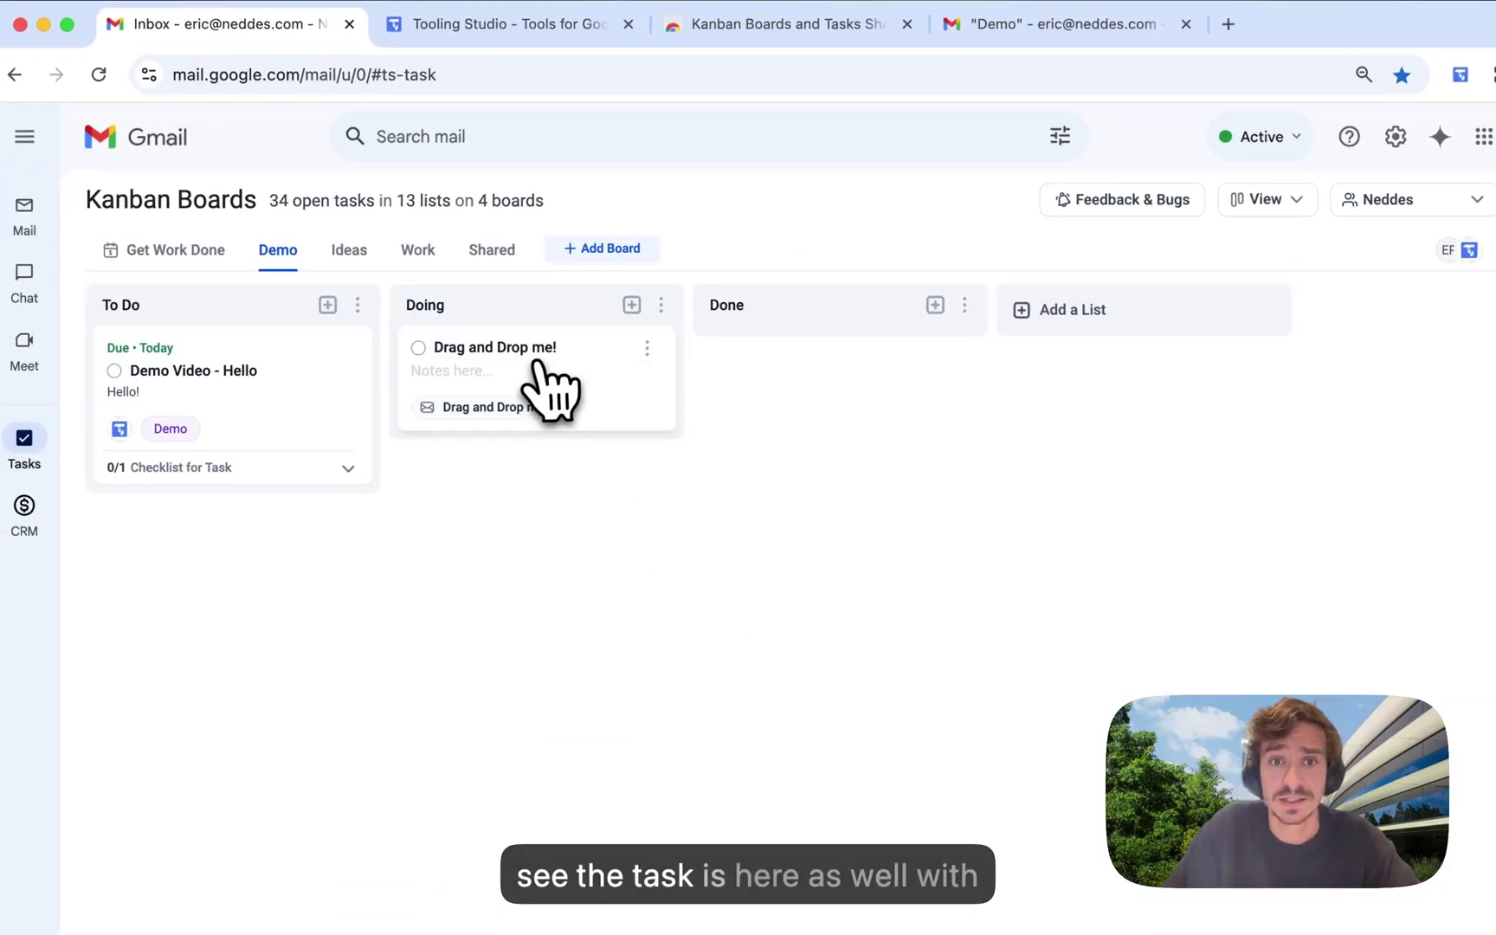
pyautogui.click(542, 361)
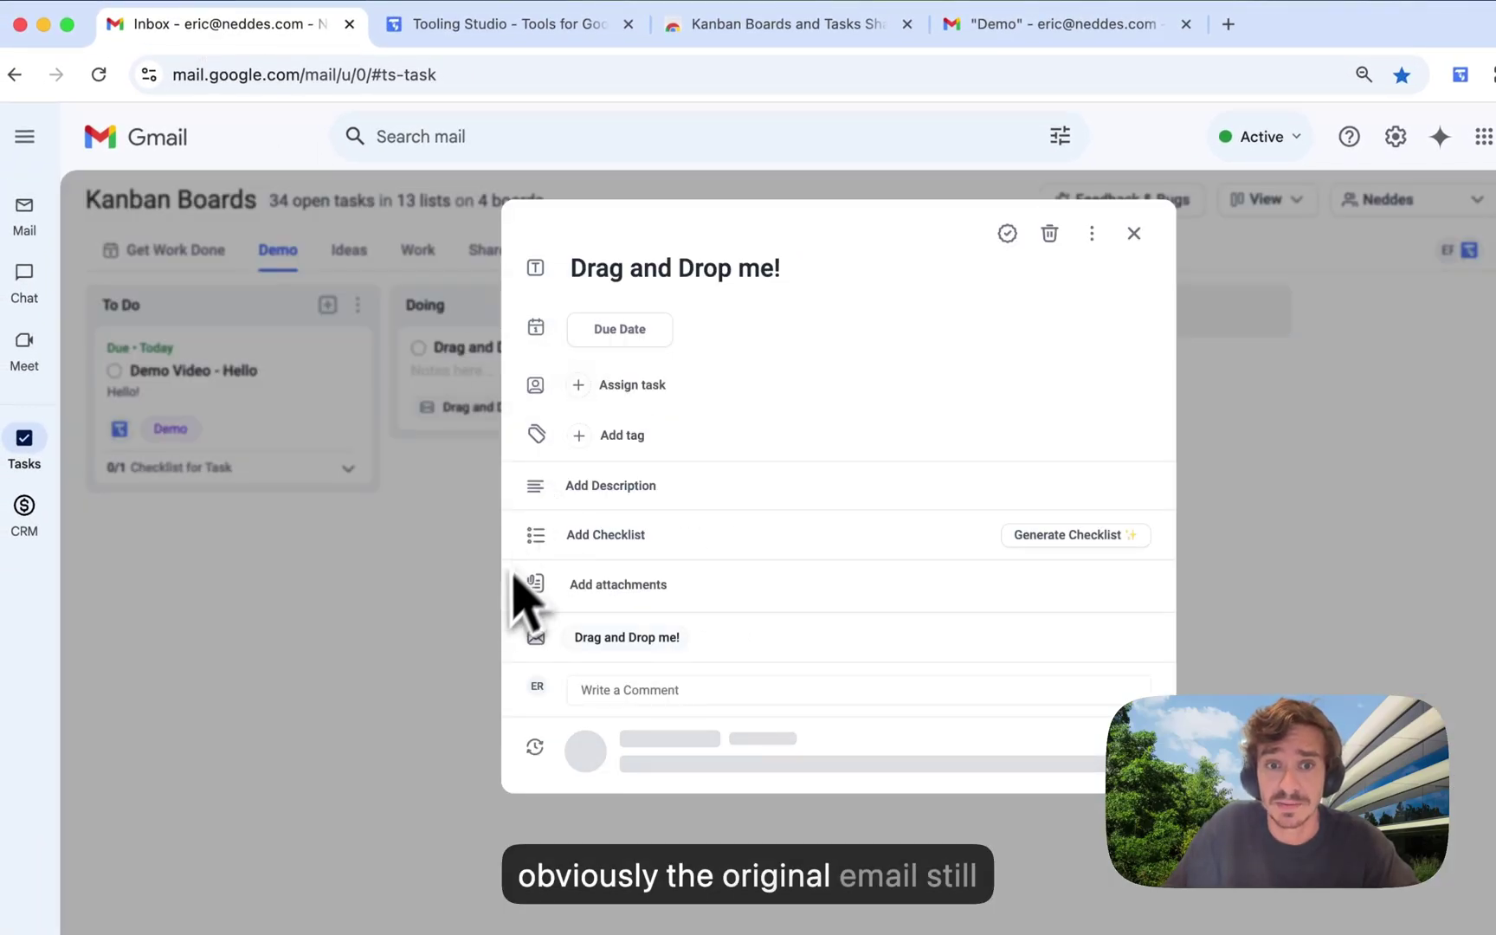
pyautogui.click(351, 736)
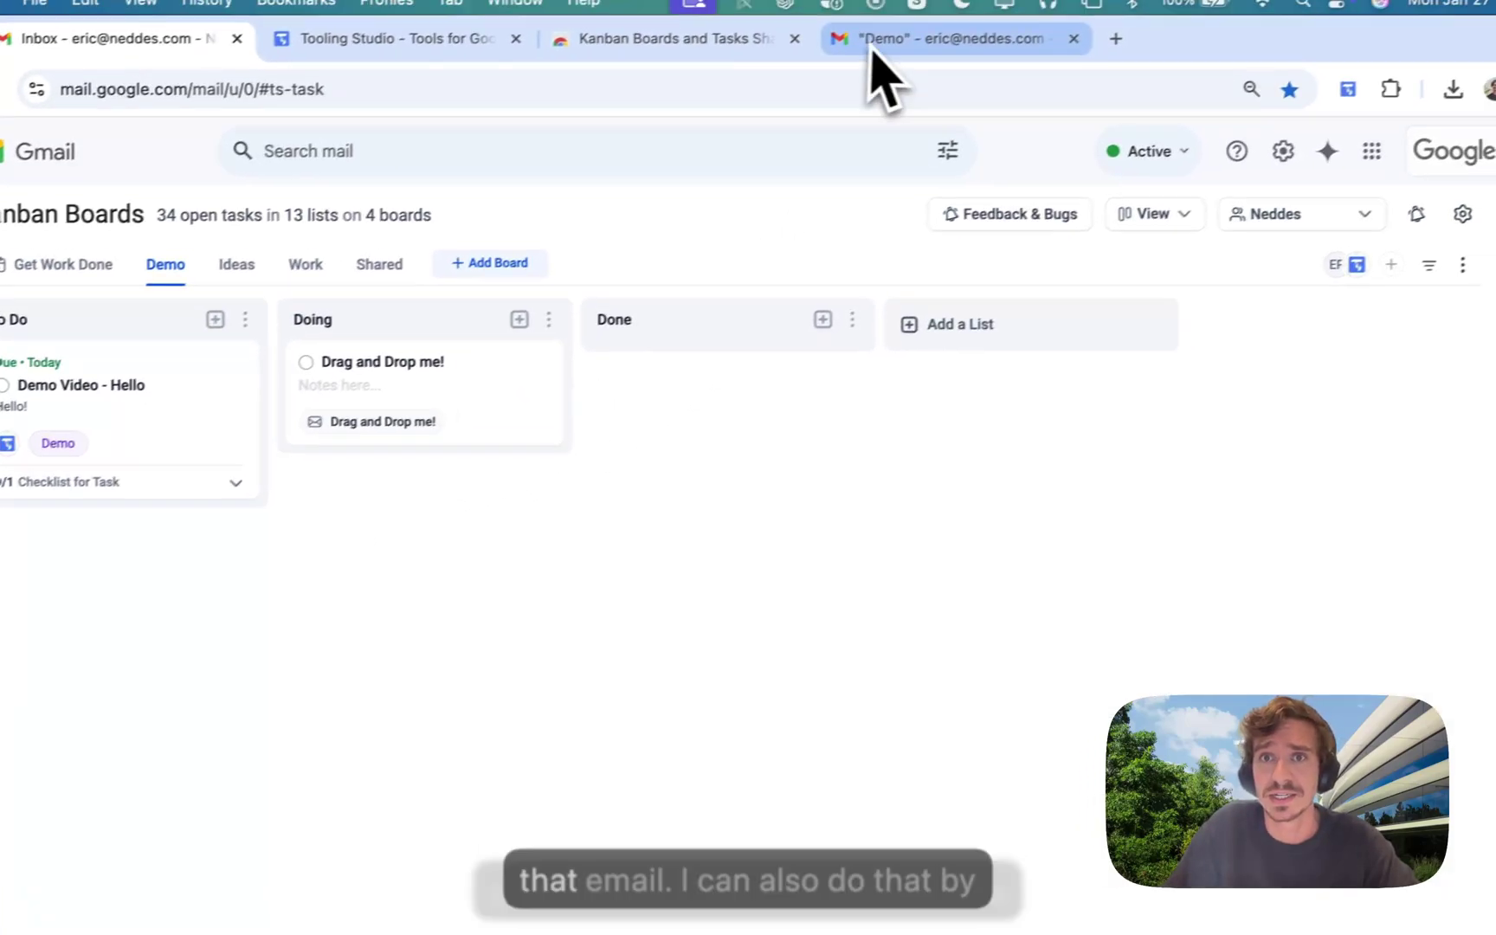
pyautogui.click(871, 48)
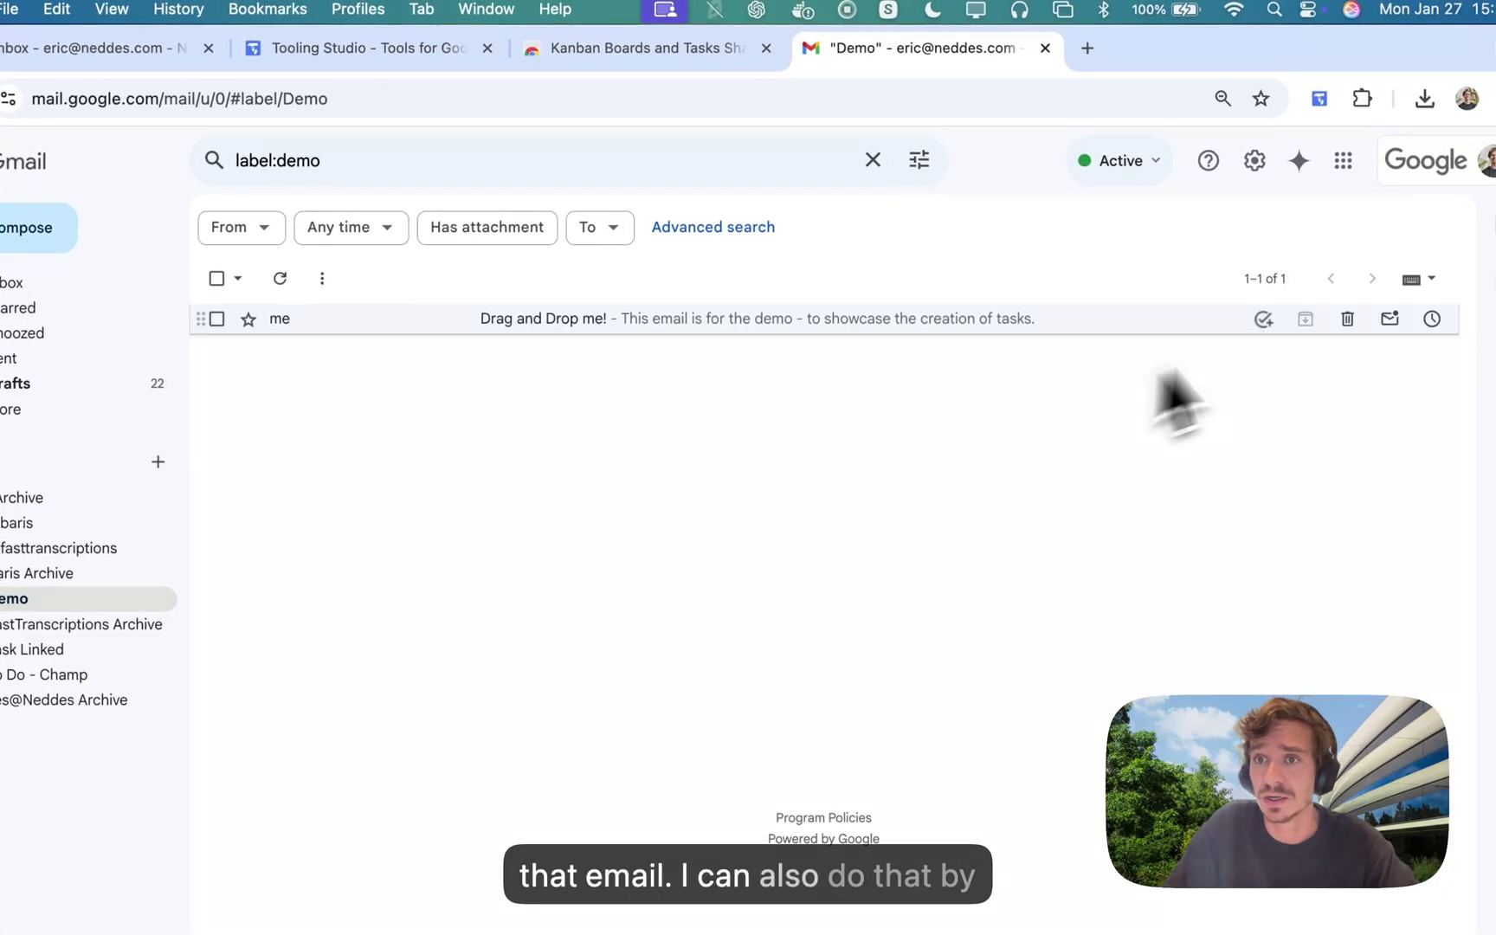
pyautogui.click(1263, 319)
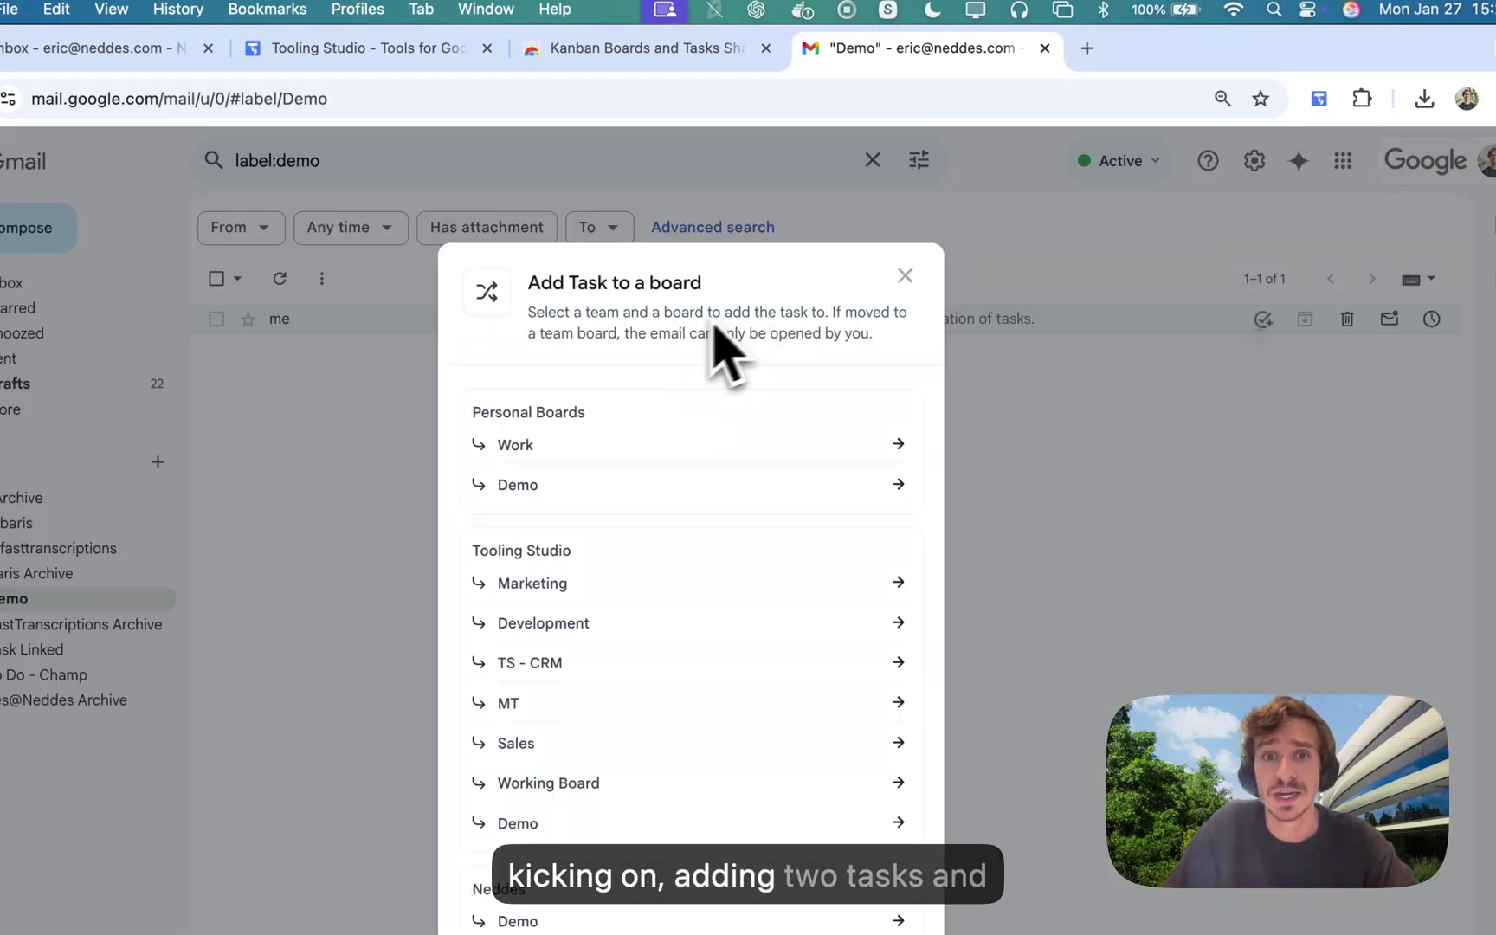
pyautogui.click(905, 280)
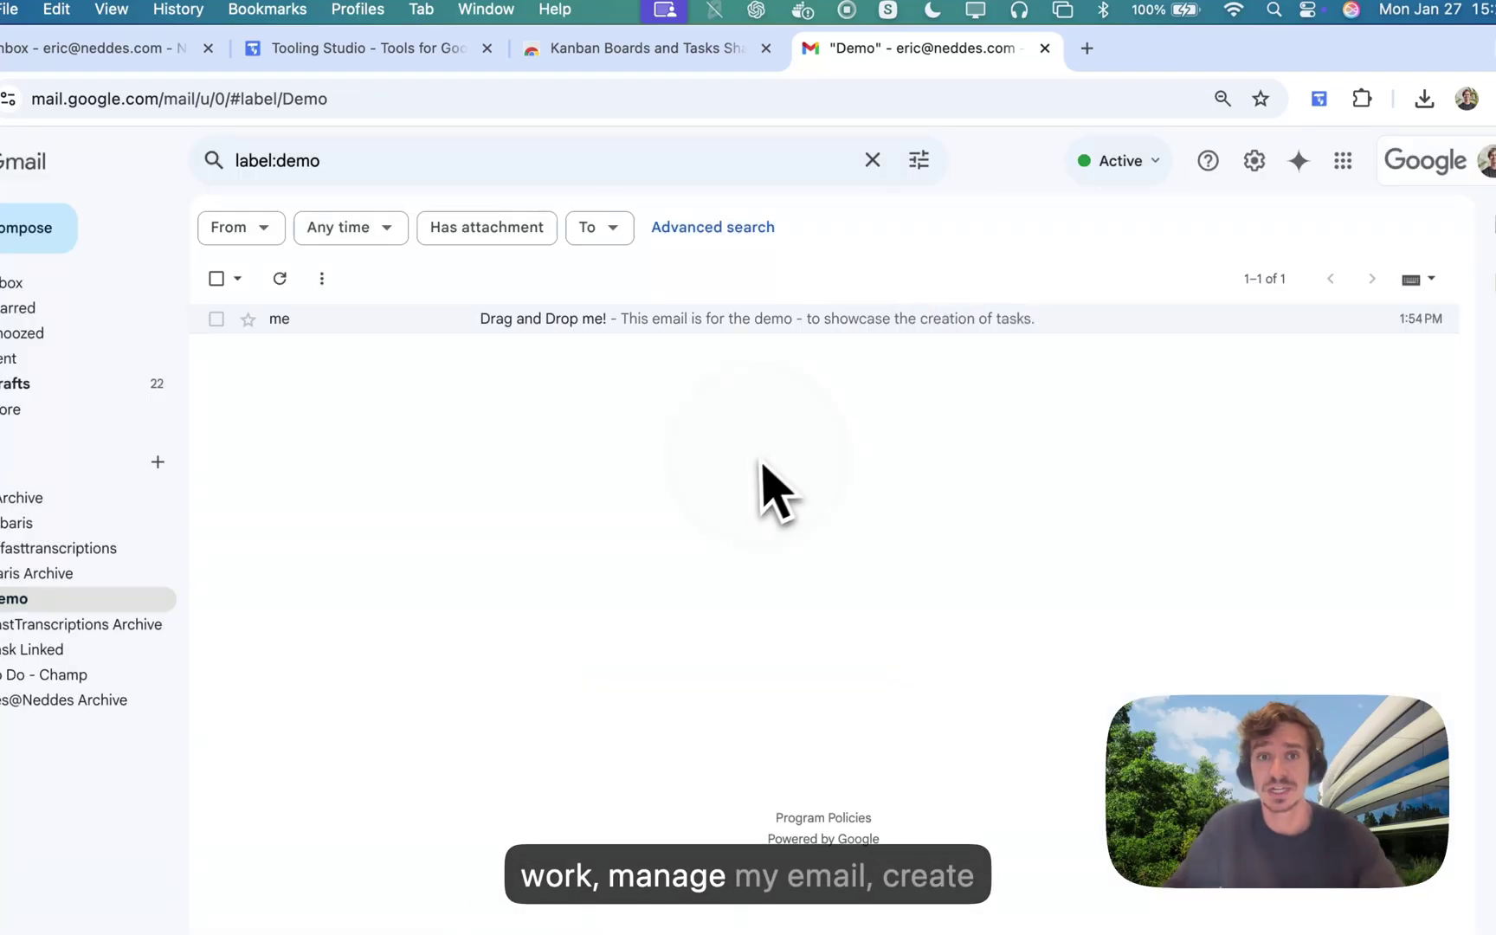